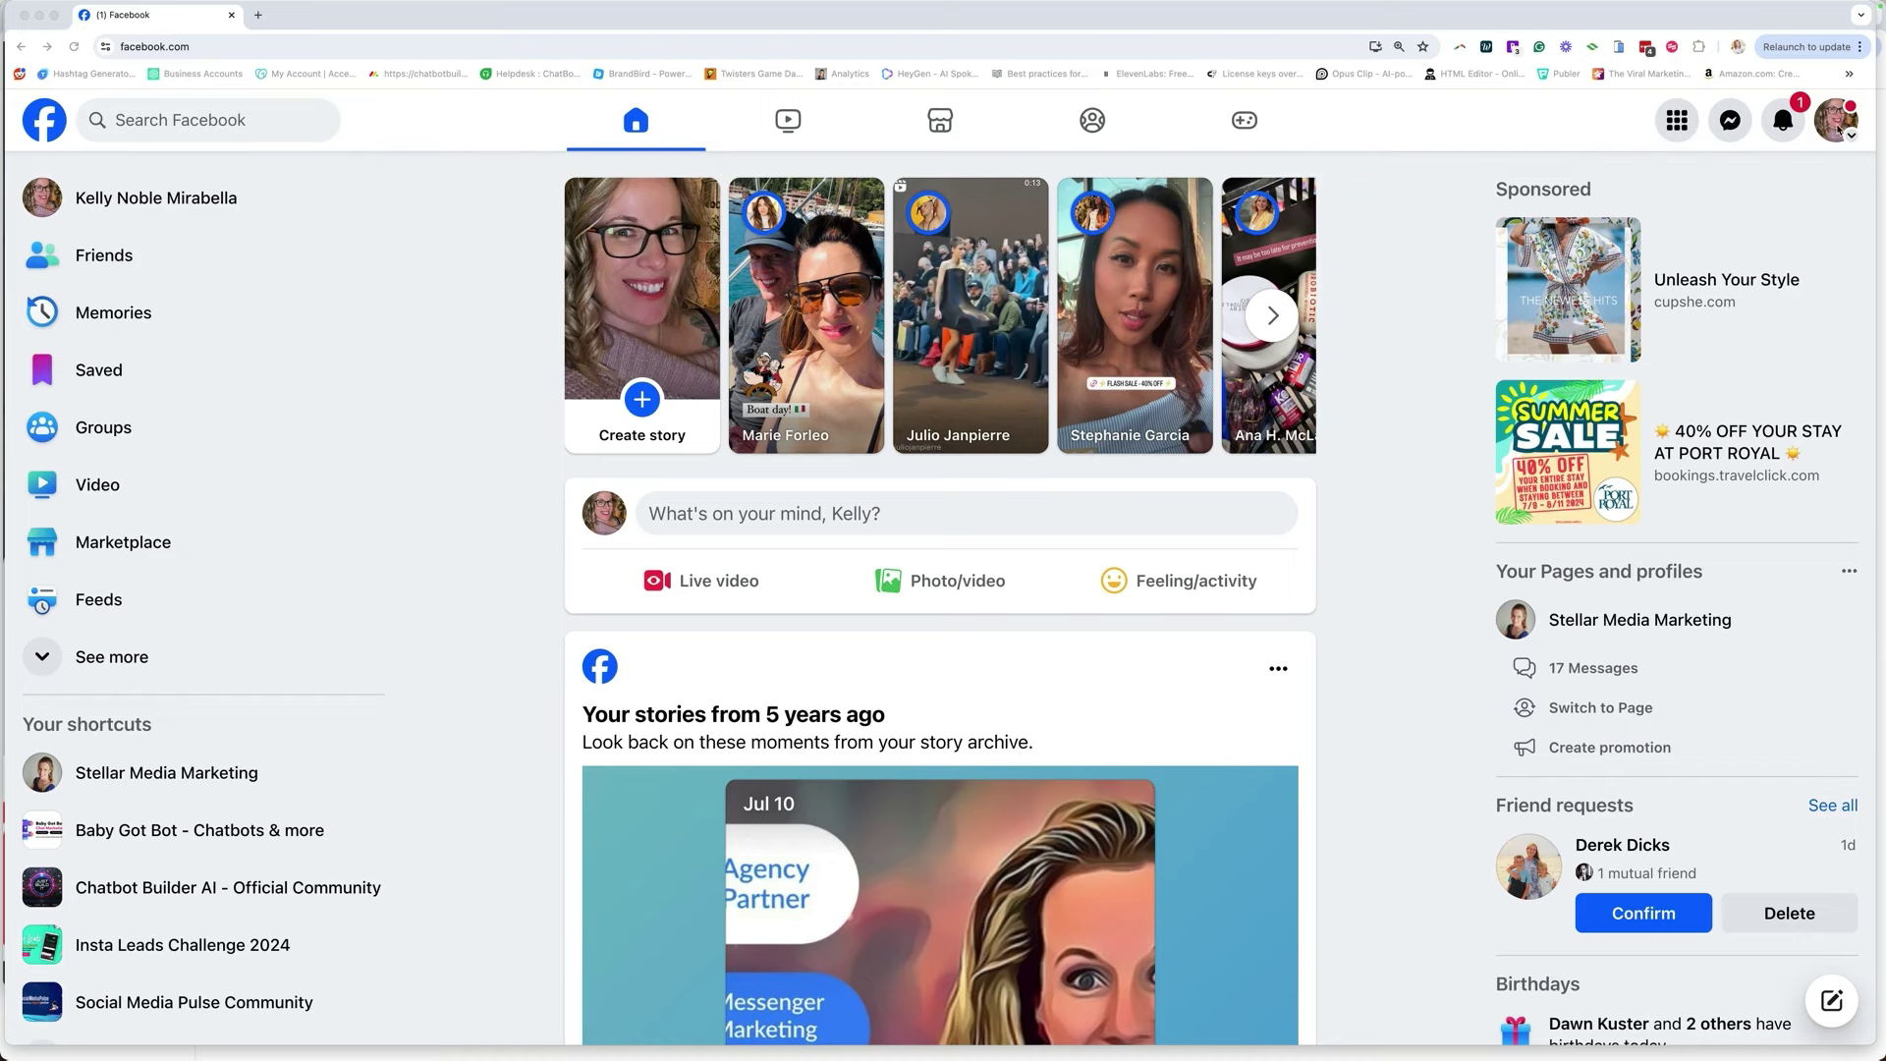
# - Switch Facebook to act as the Stellar Media Marketing Page and open its Meta Business Suite
pyautogui.click(1837, 128)
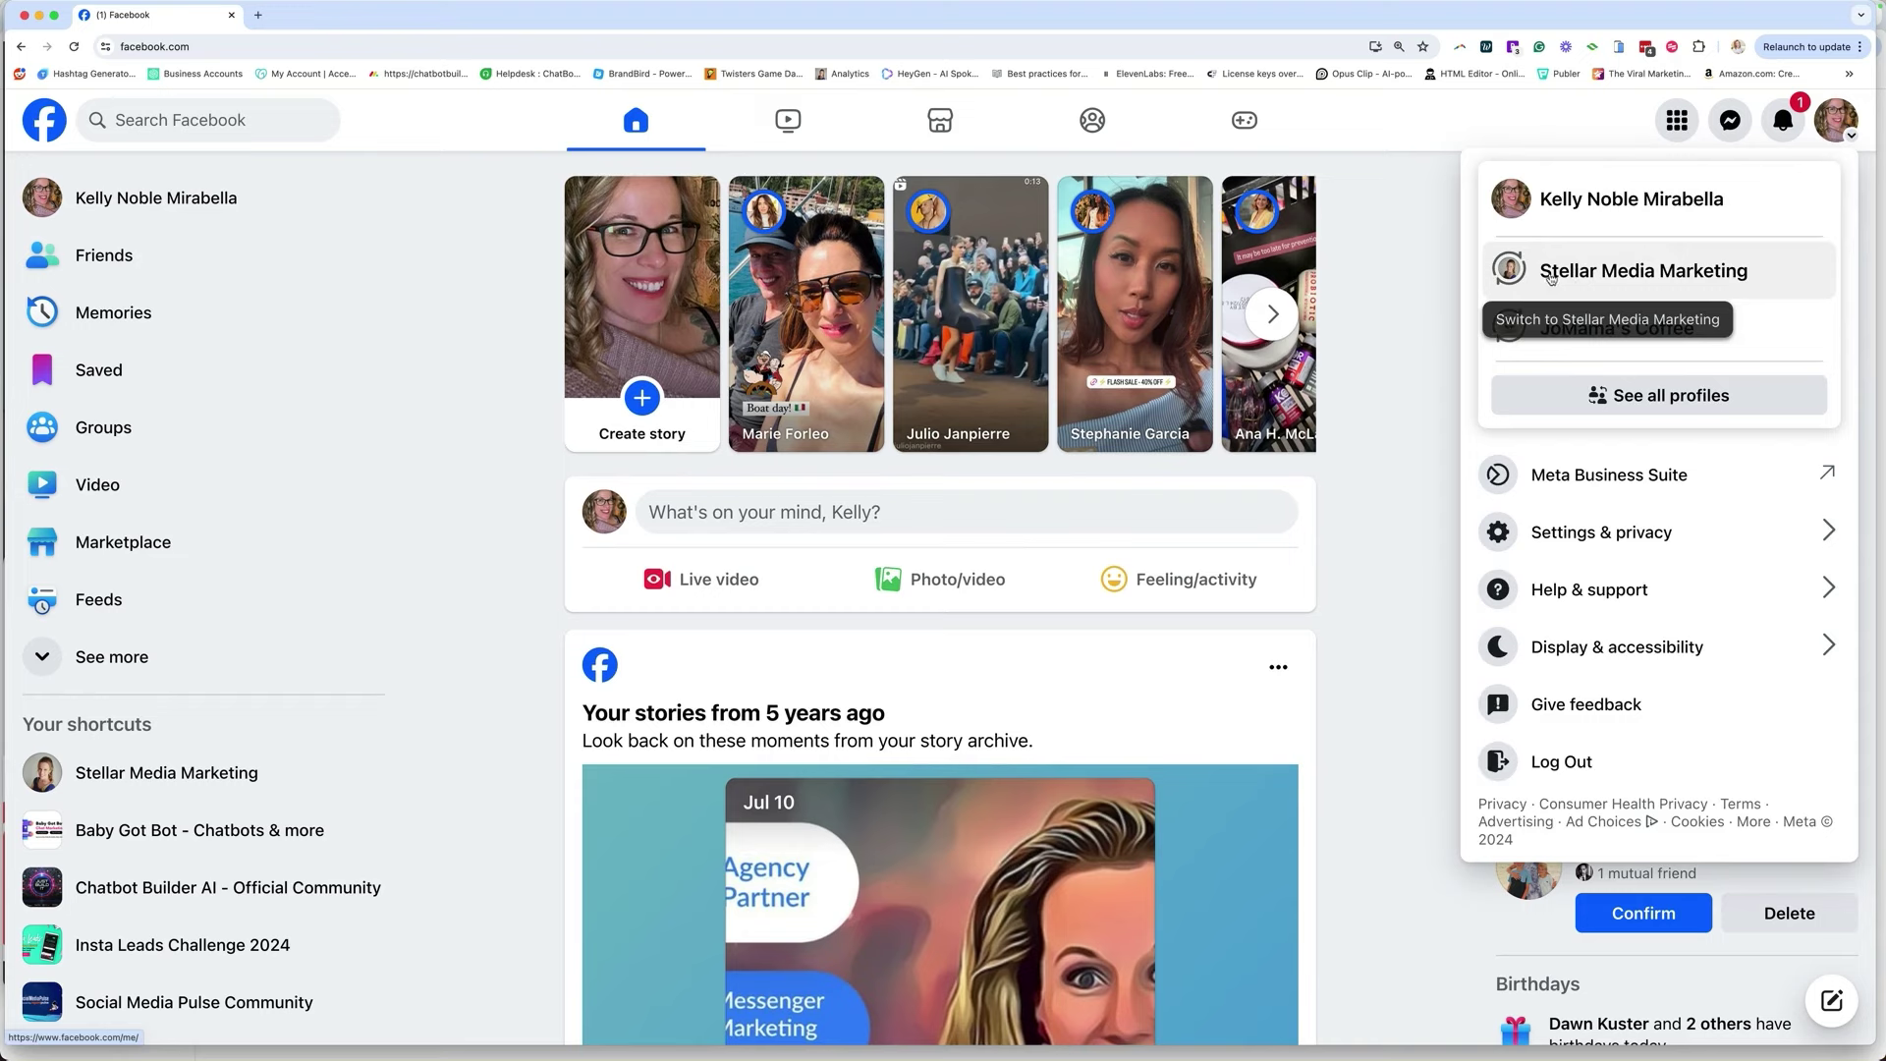
pyautogui.click(1576, 279)
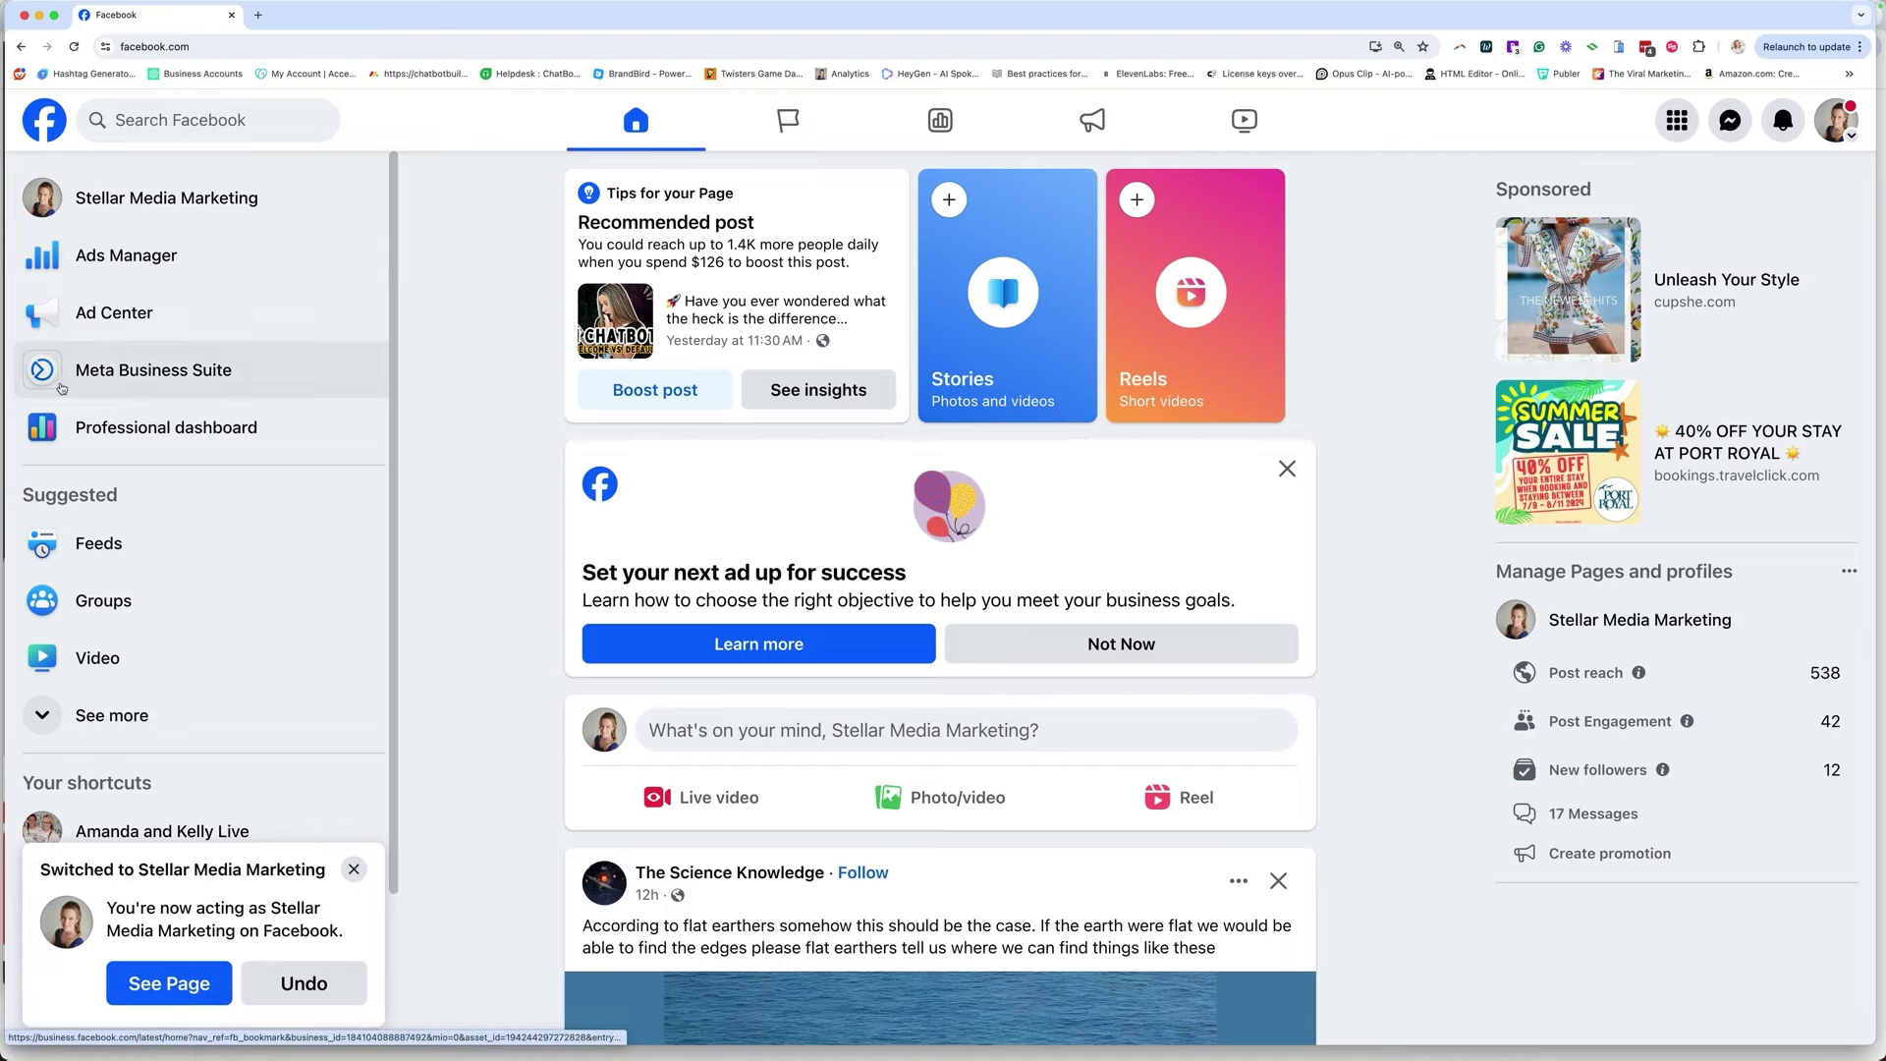
pyautogui.click(158, 375)
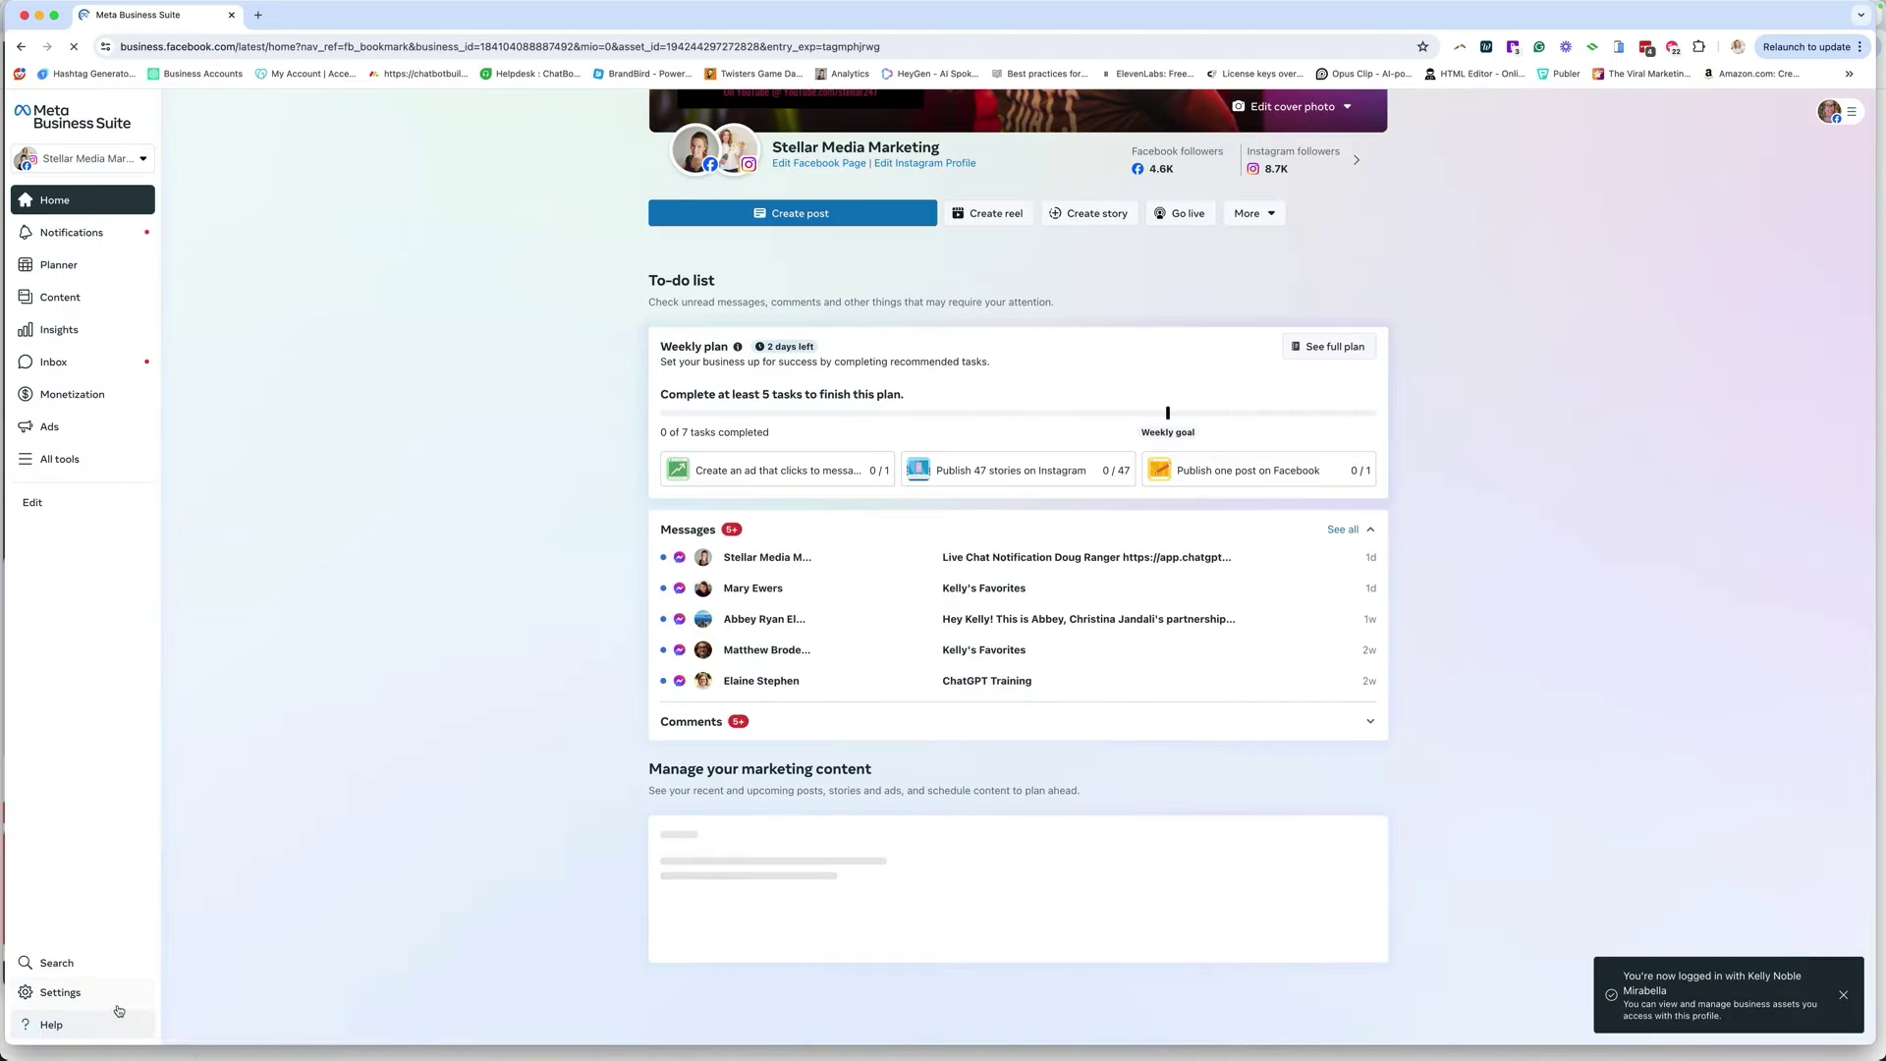
# - Open the business portfolio settings to reach the People list
pyautogui.click(62, 994)
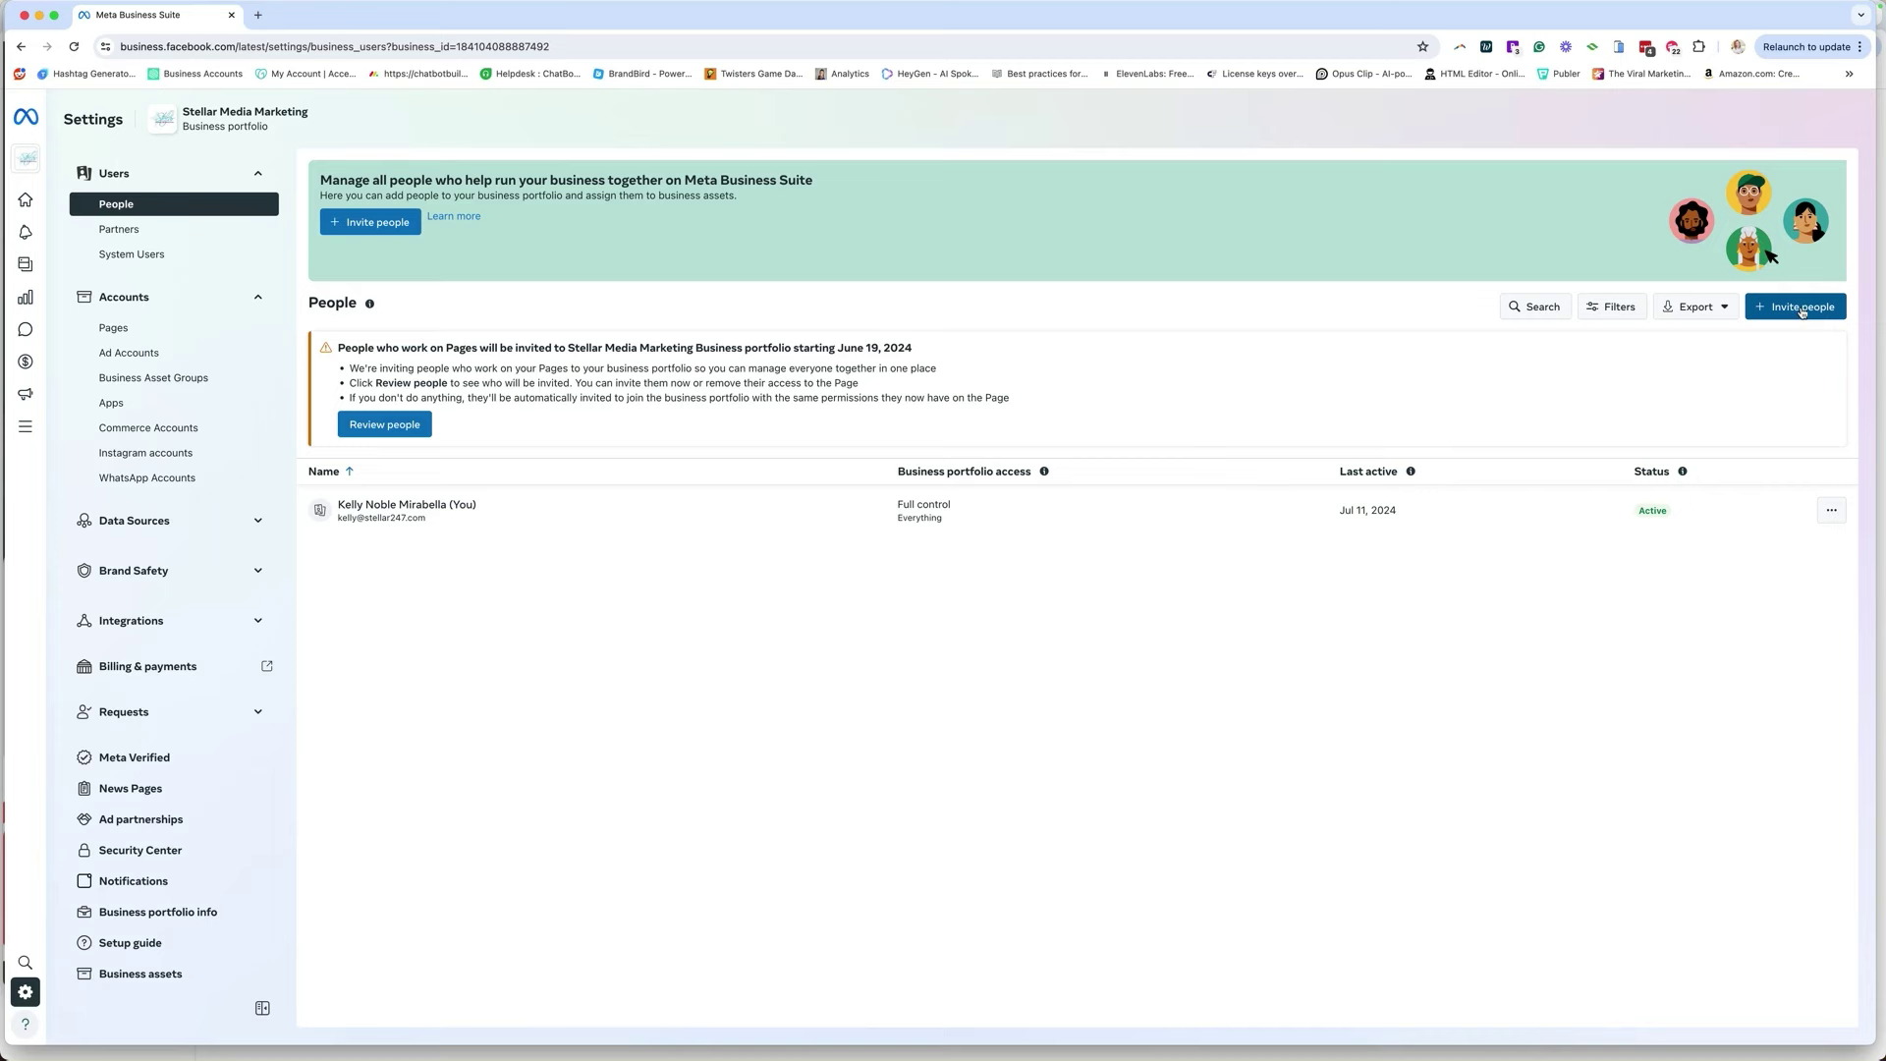
# - Start a new invitation and paste the invitee's e-mail address
pyautogui.click(1810, 312)
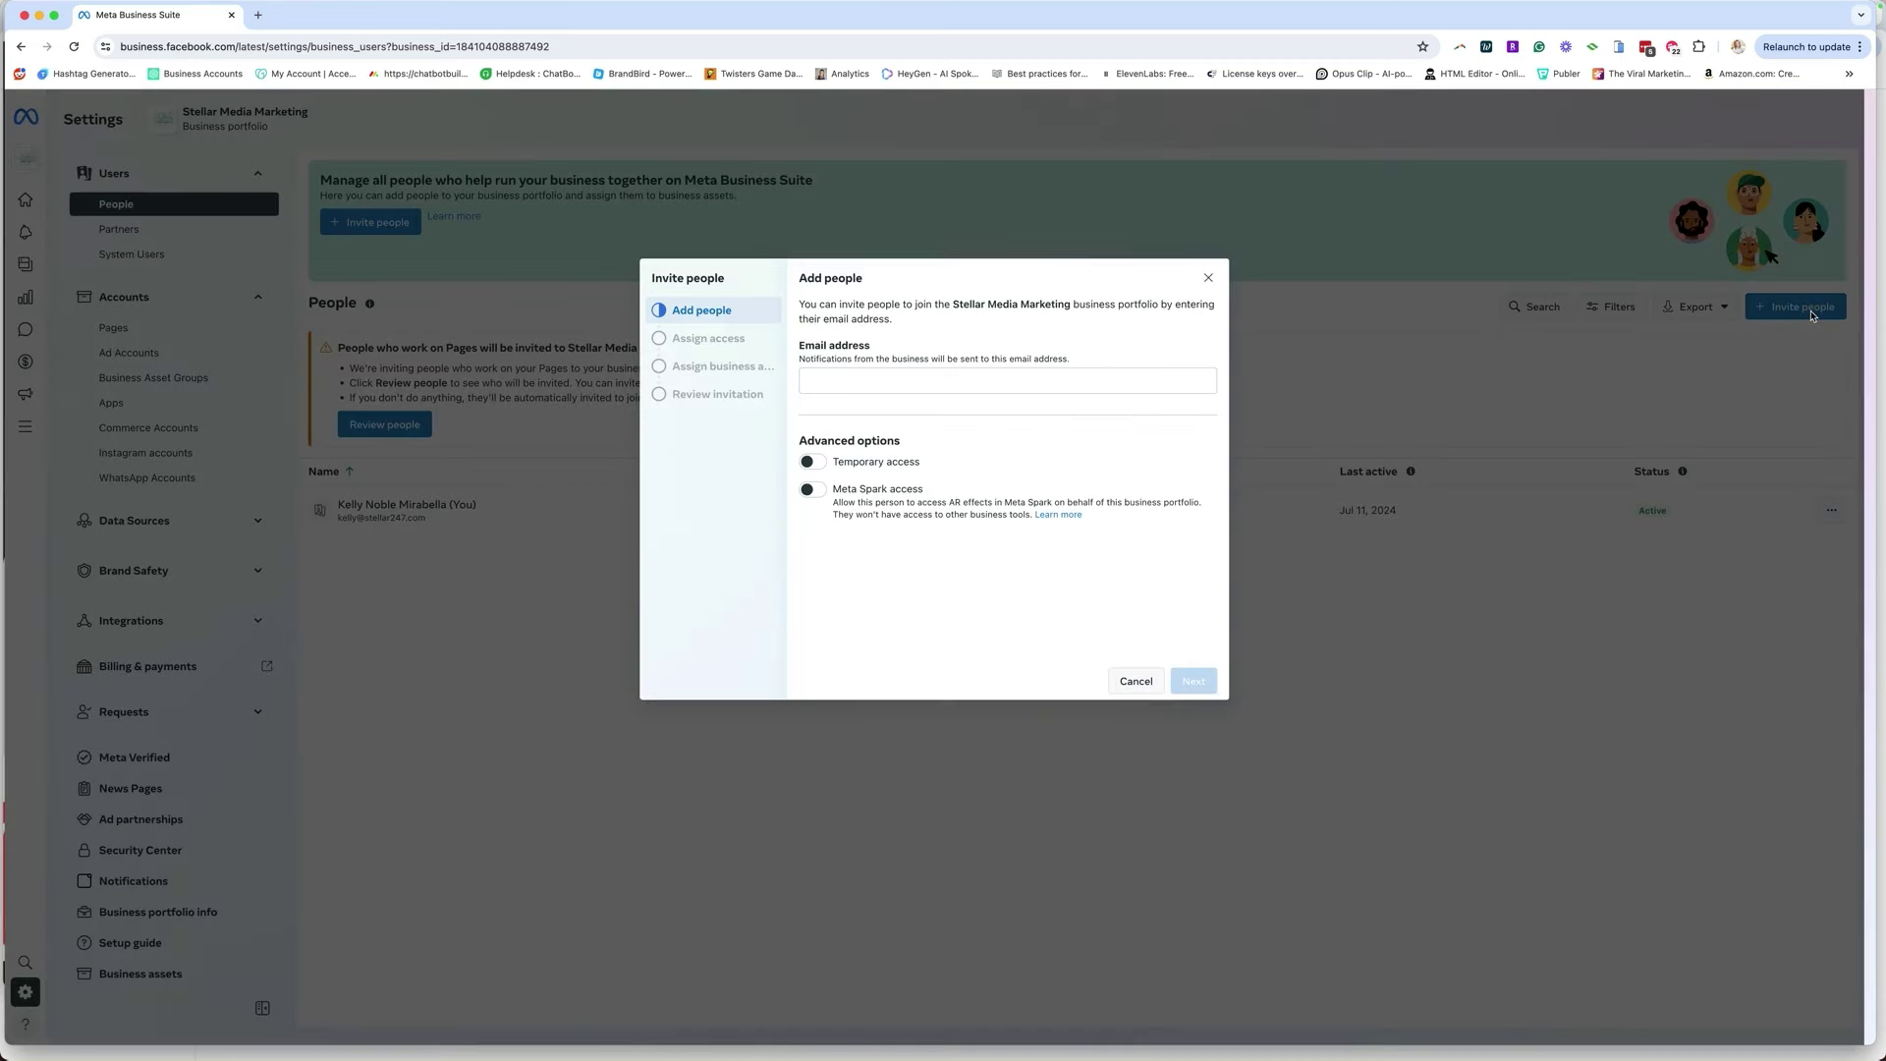
pyautogui.click(905, 375)
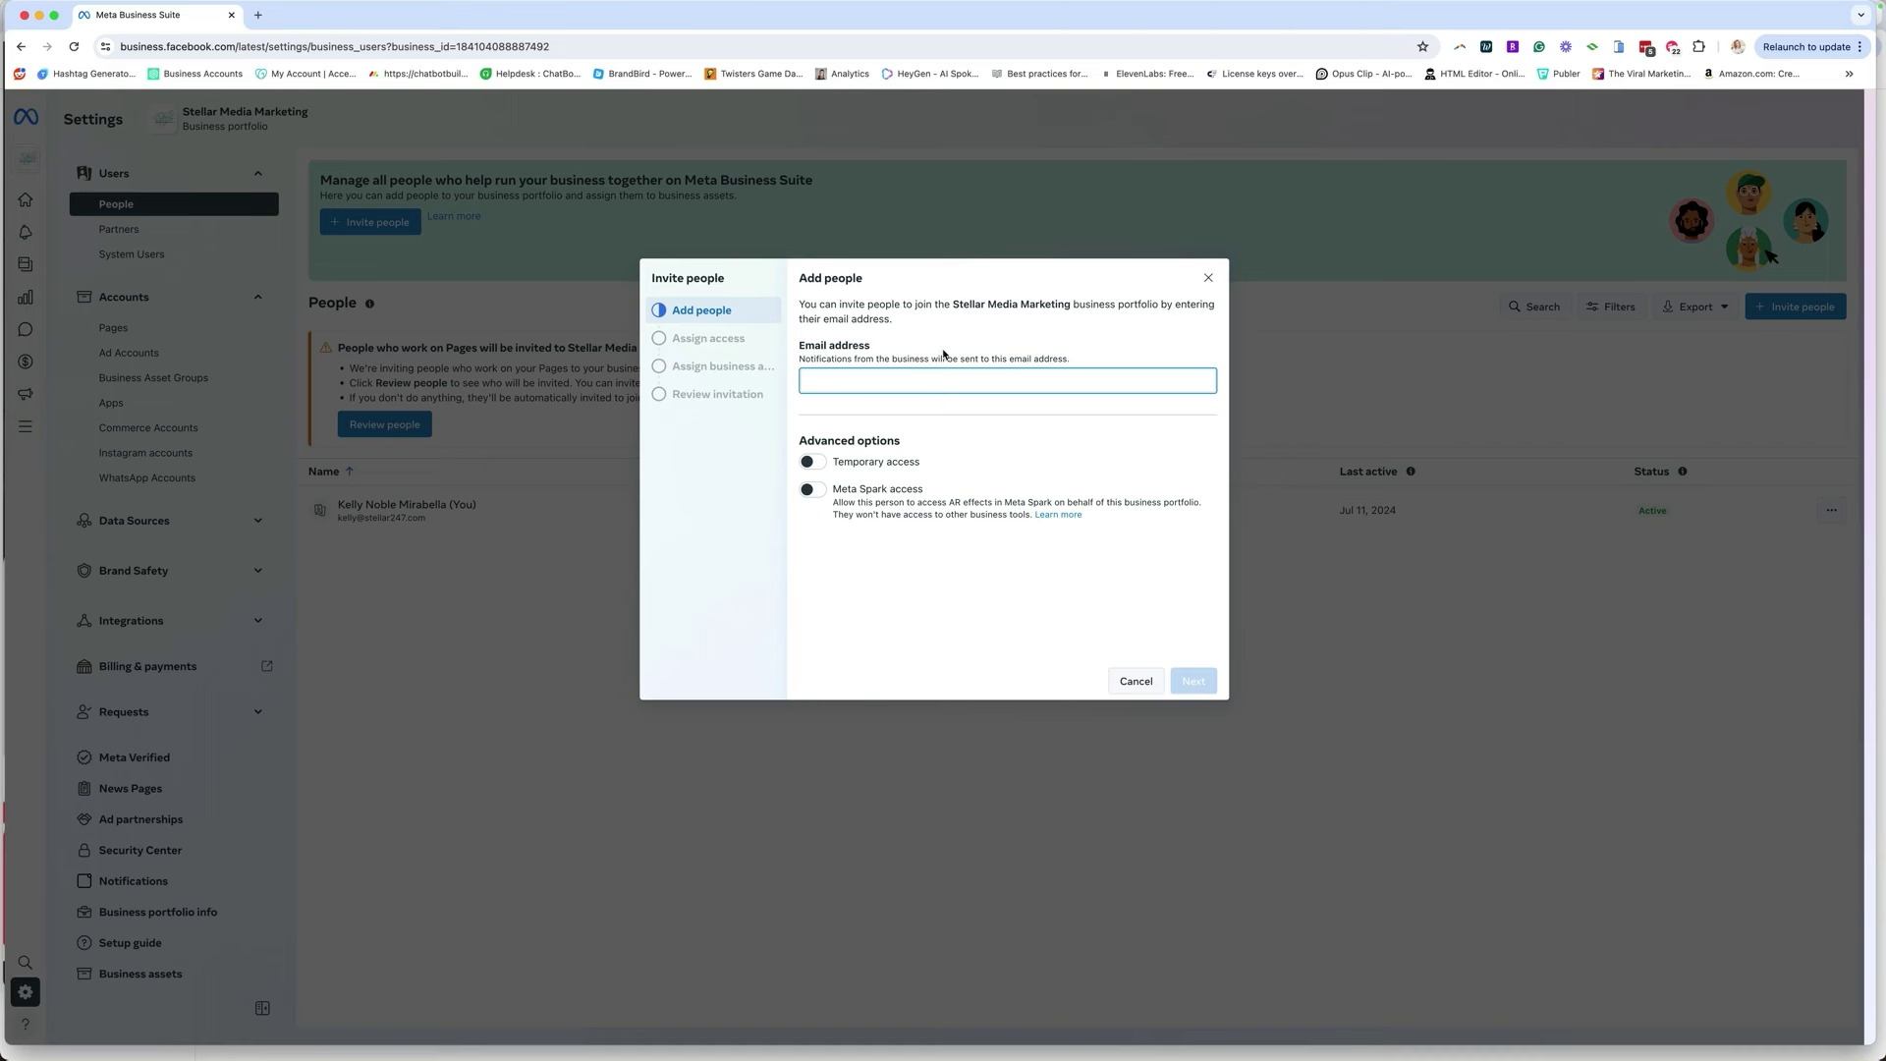
pyautogui.press('super+v')
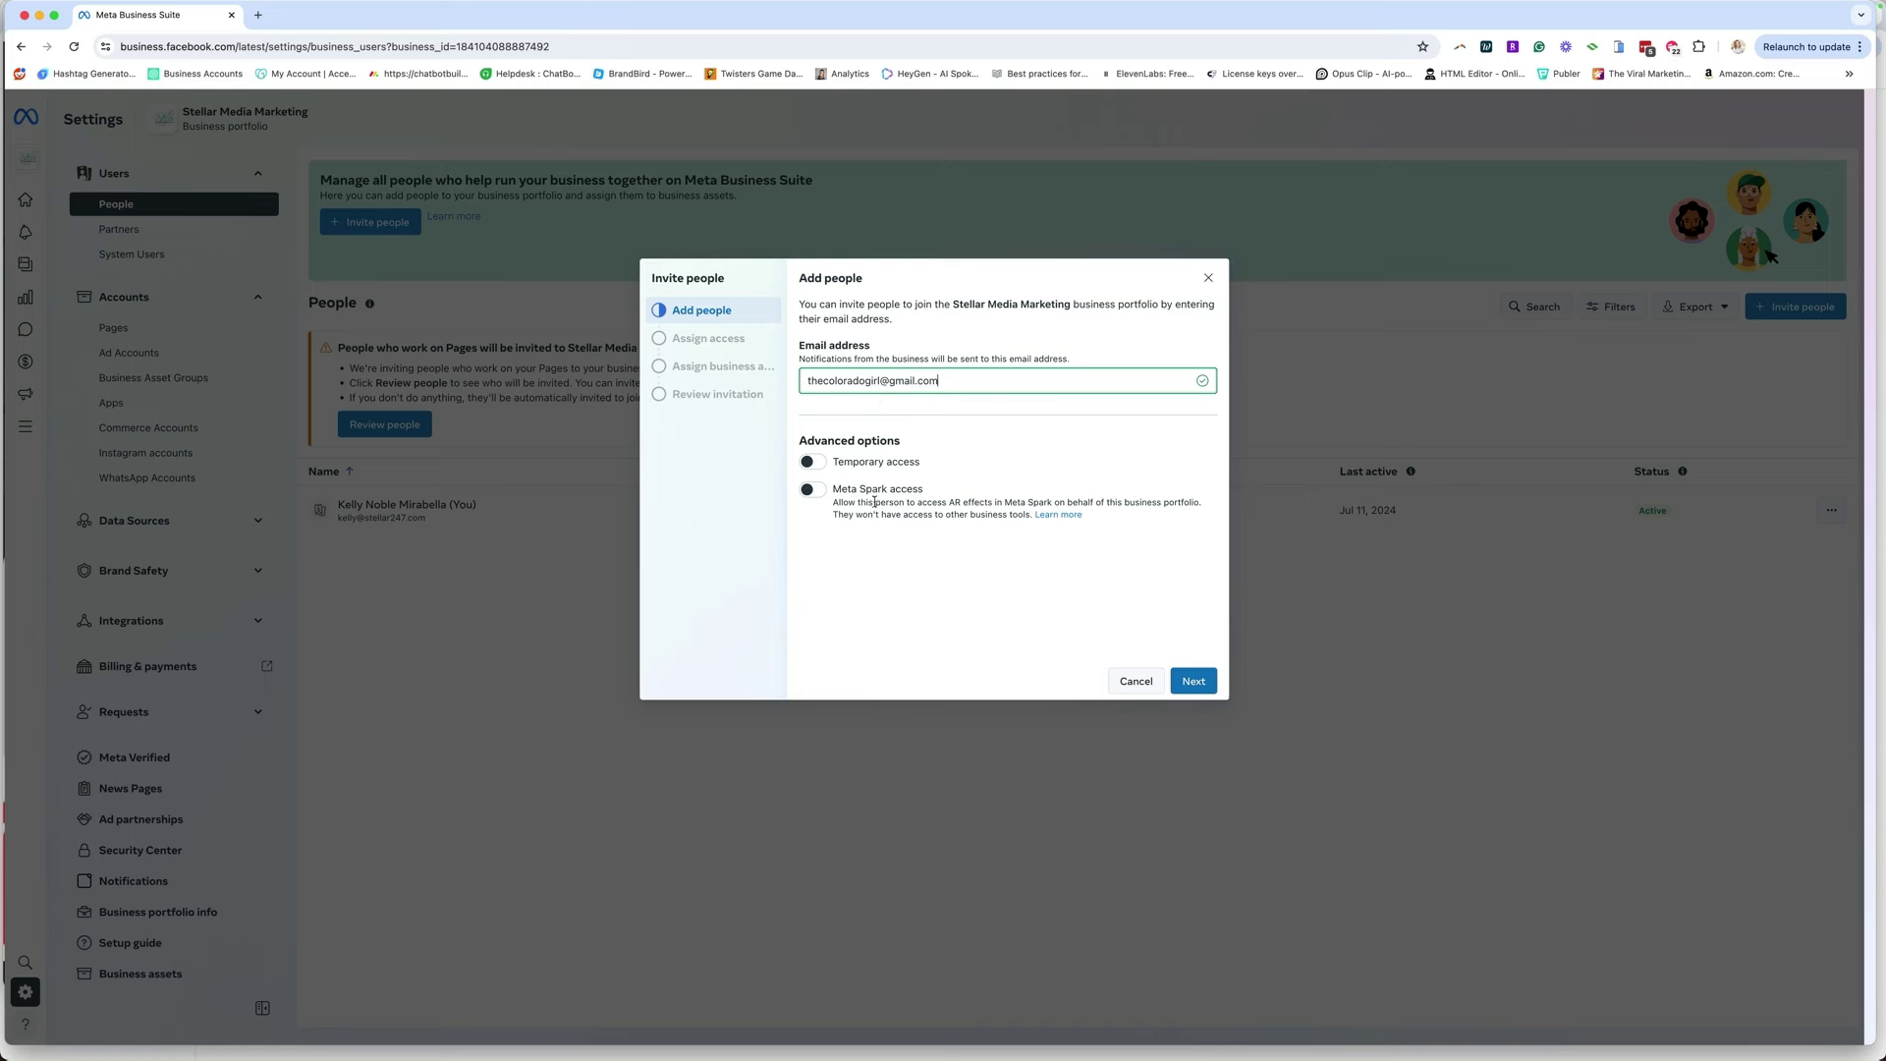
pyautogui.click(1194, 681)
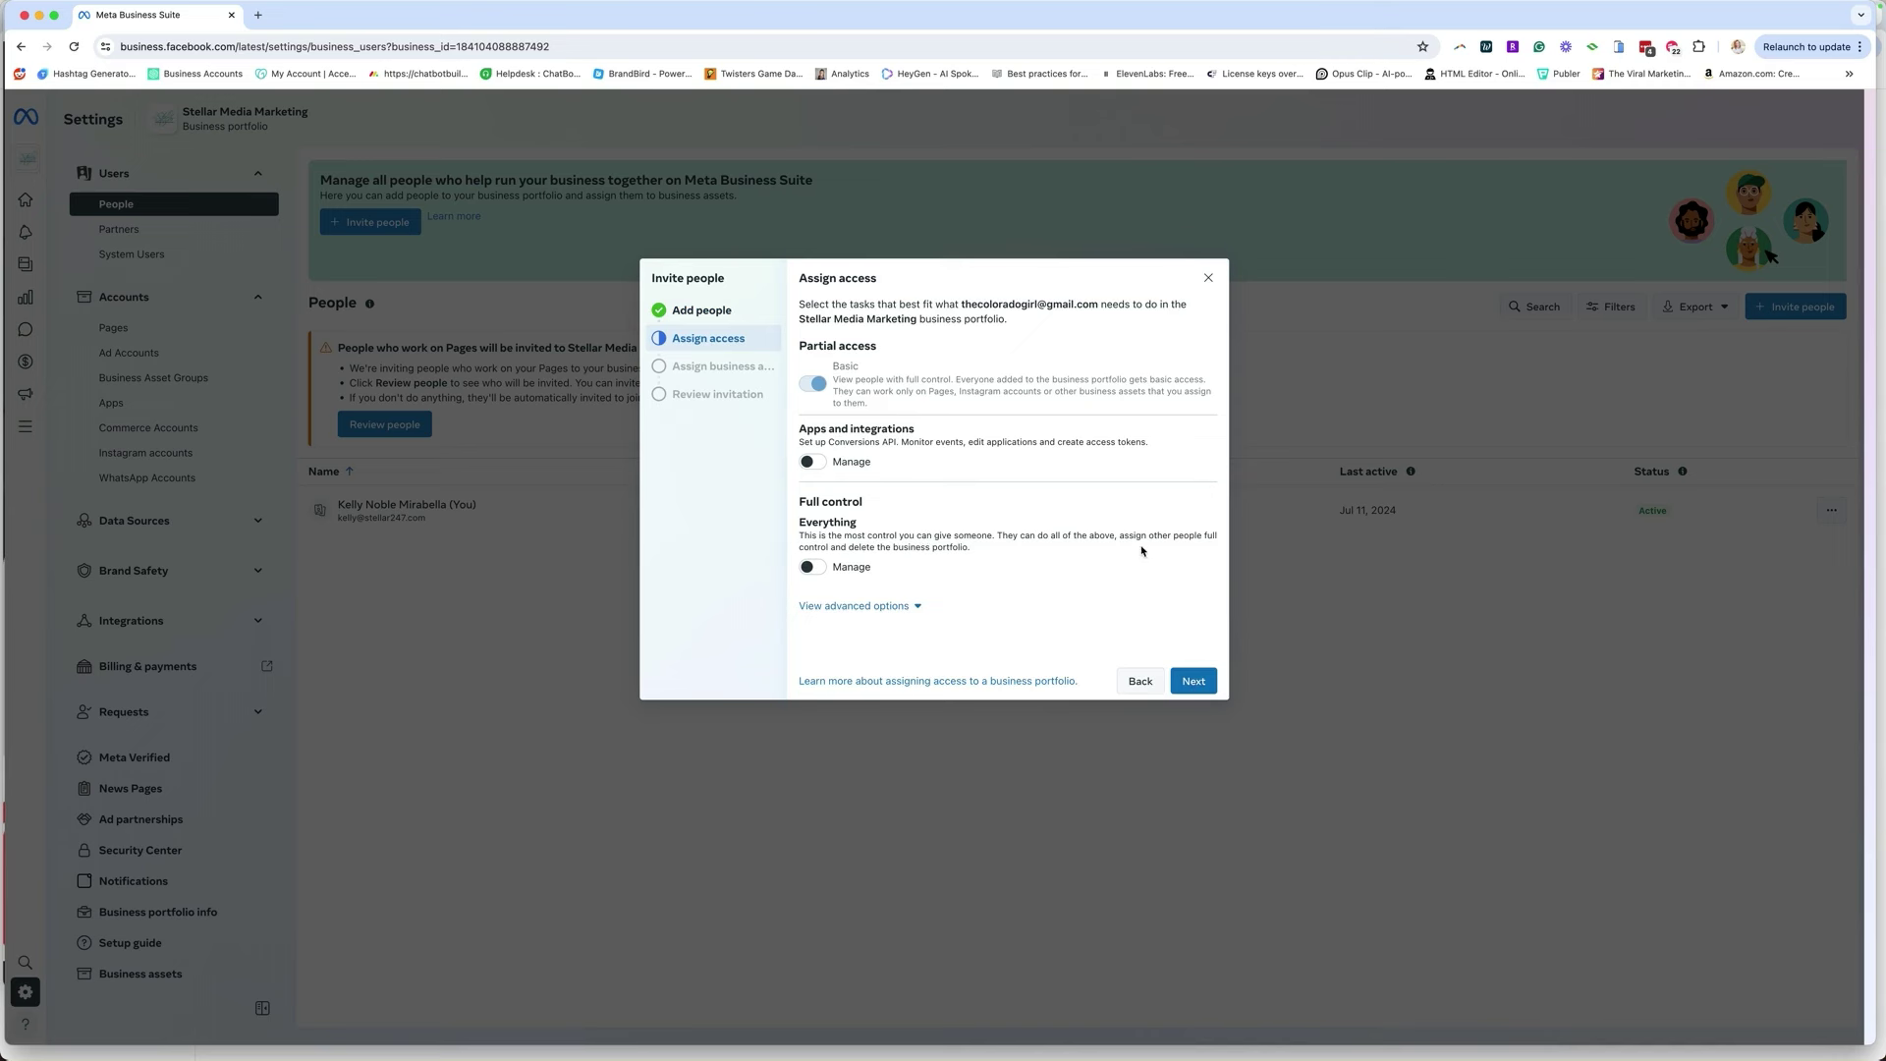
# - Grant the invitee full control of the business portfolio and open the business asset list
pyautogui.click(811, 566)
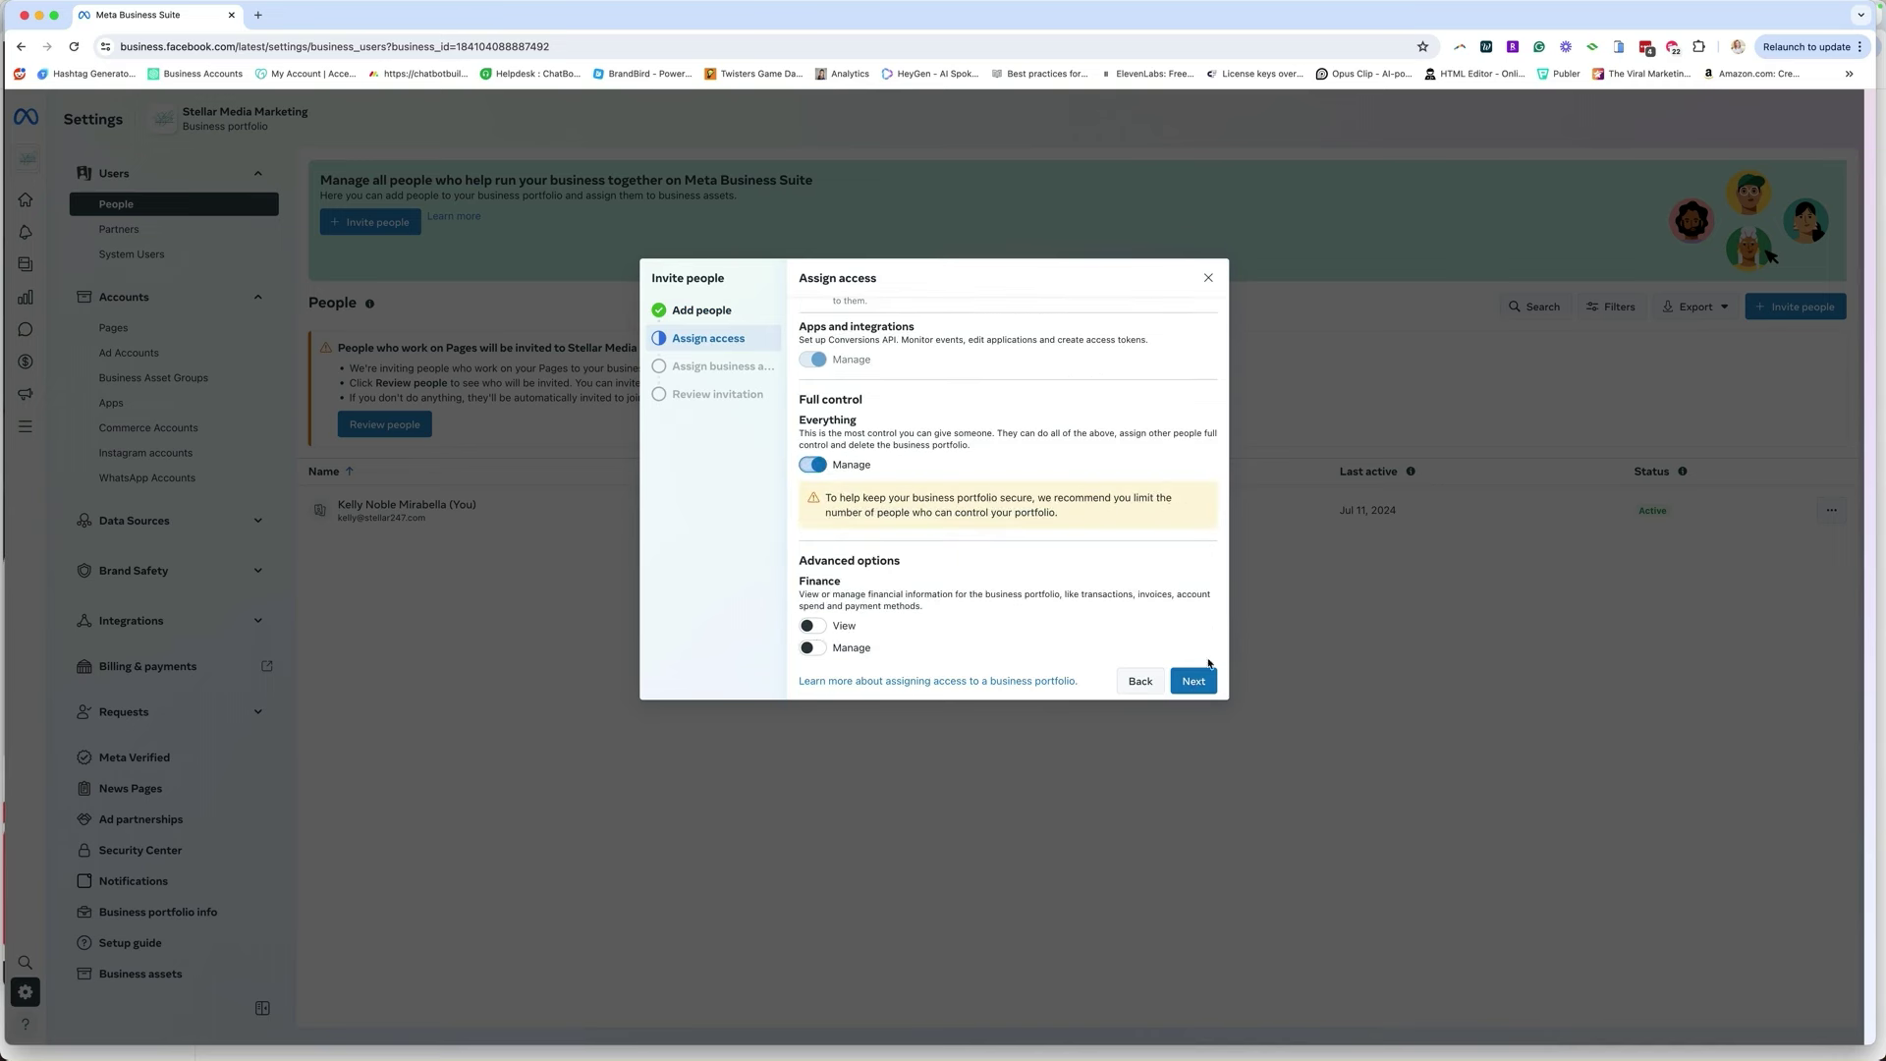
pyautogui.click(1194, 681)
pyautogui.click(888, 352)
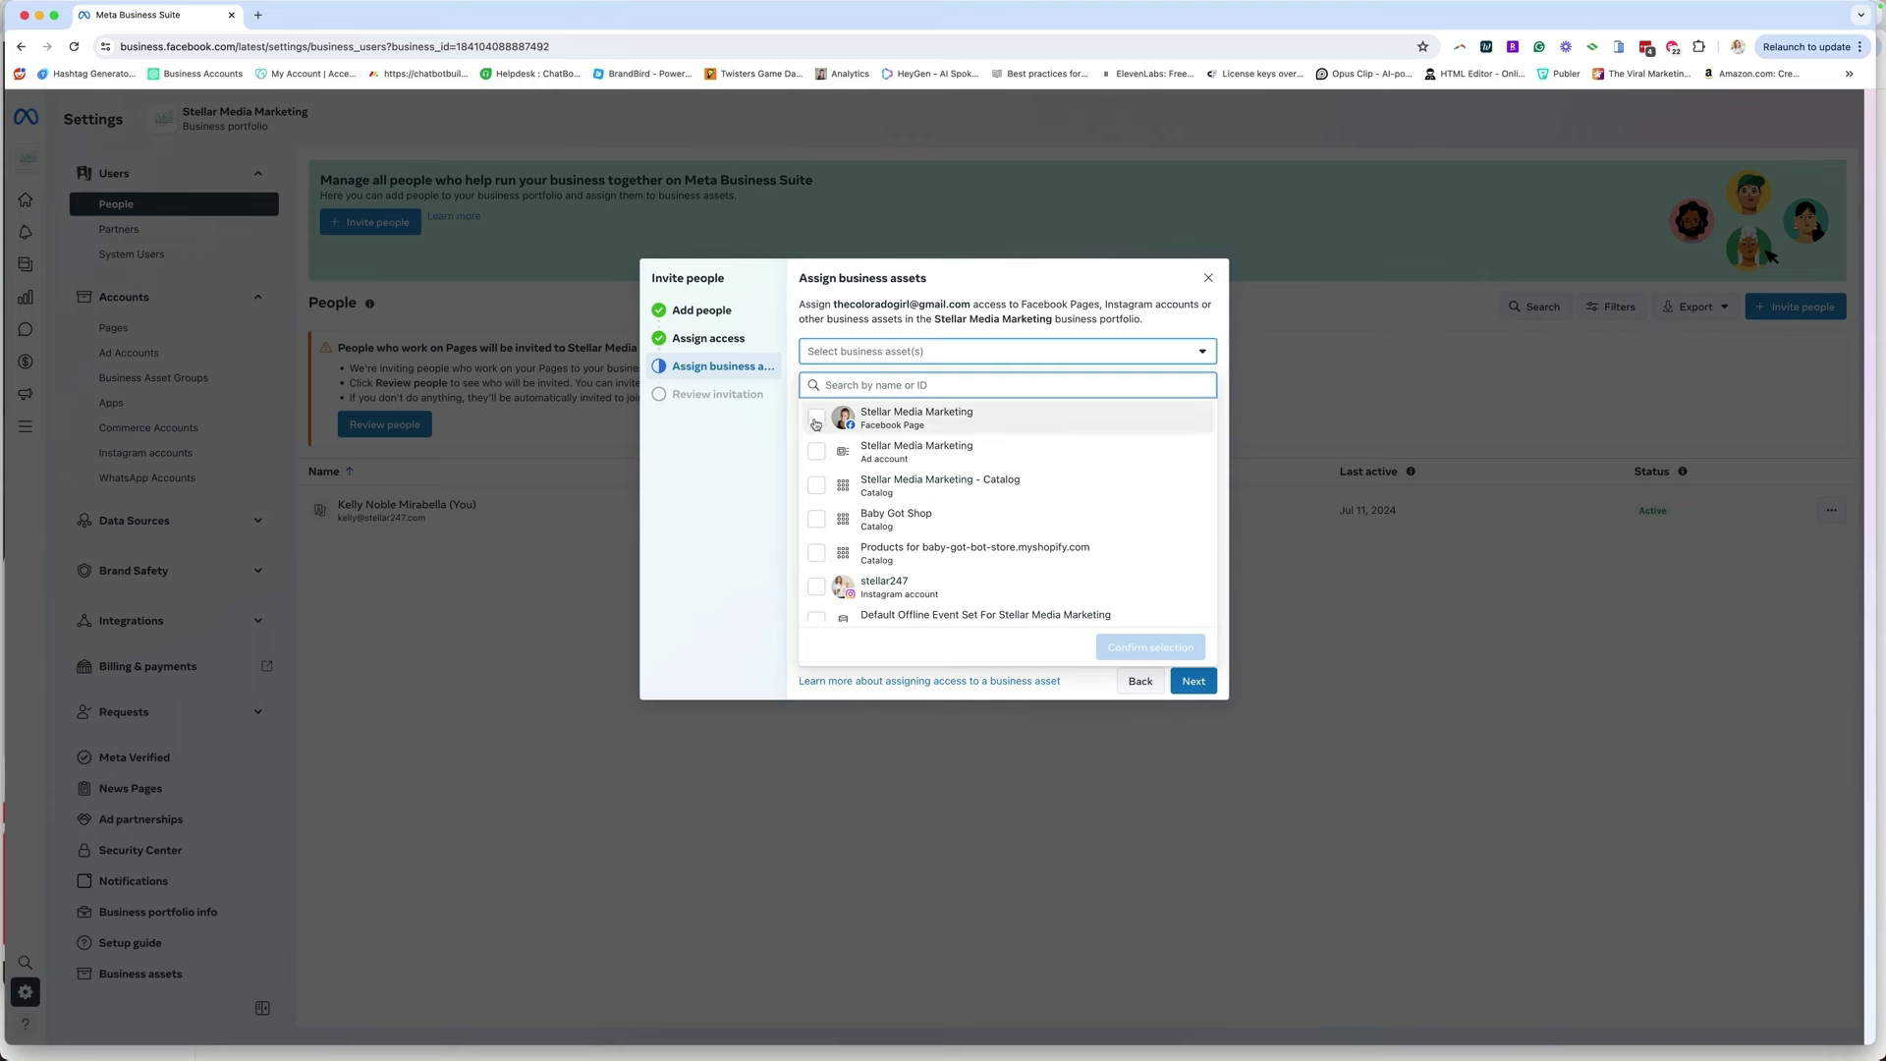
# - Select the Stellar Media Marketing Facebook Page and the Instagram account as assets
pyautogui.click(816, 417)
pyautogui.click(816, 588)
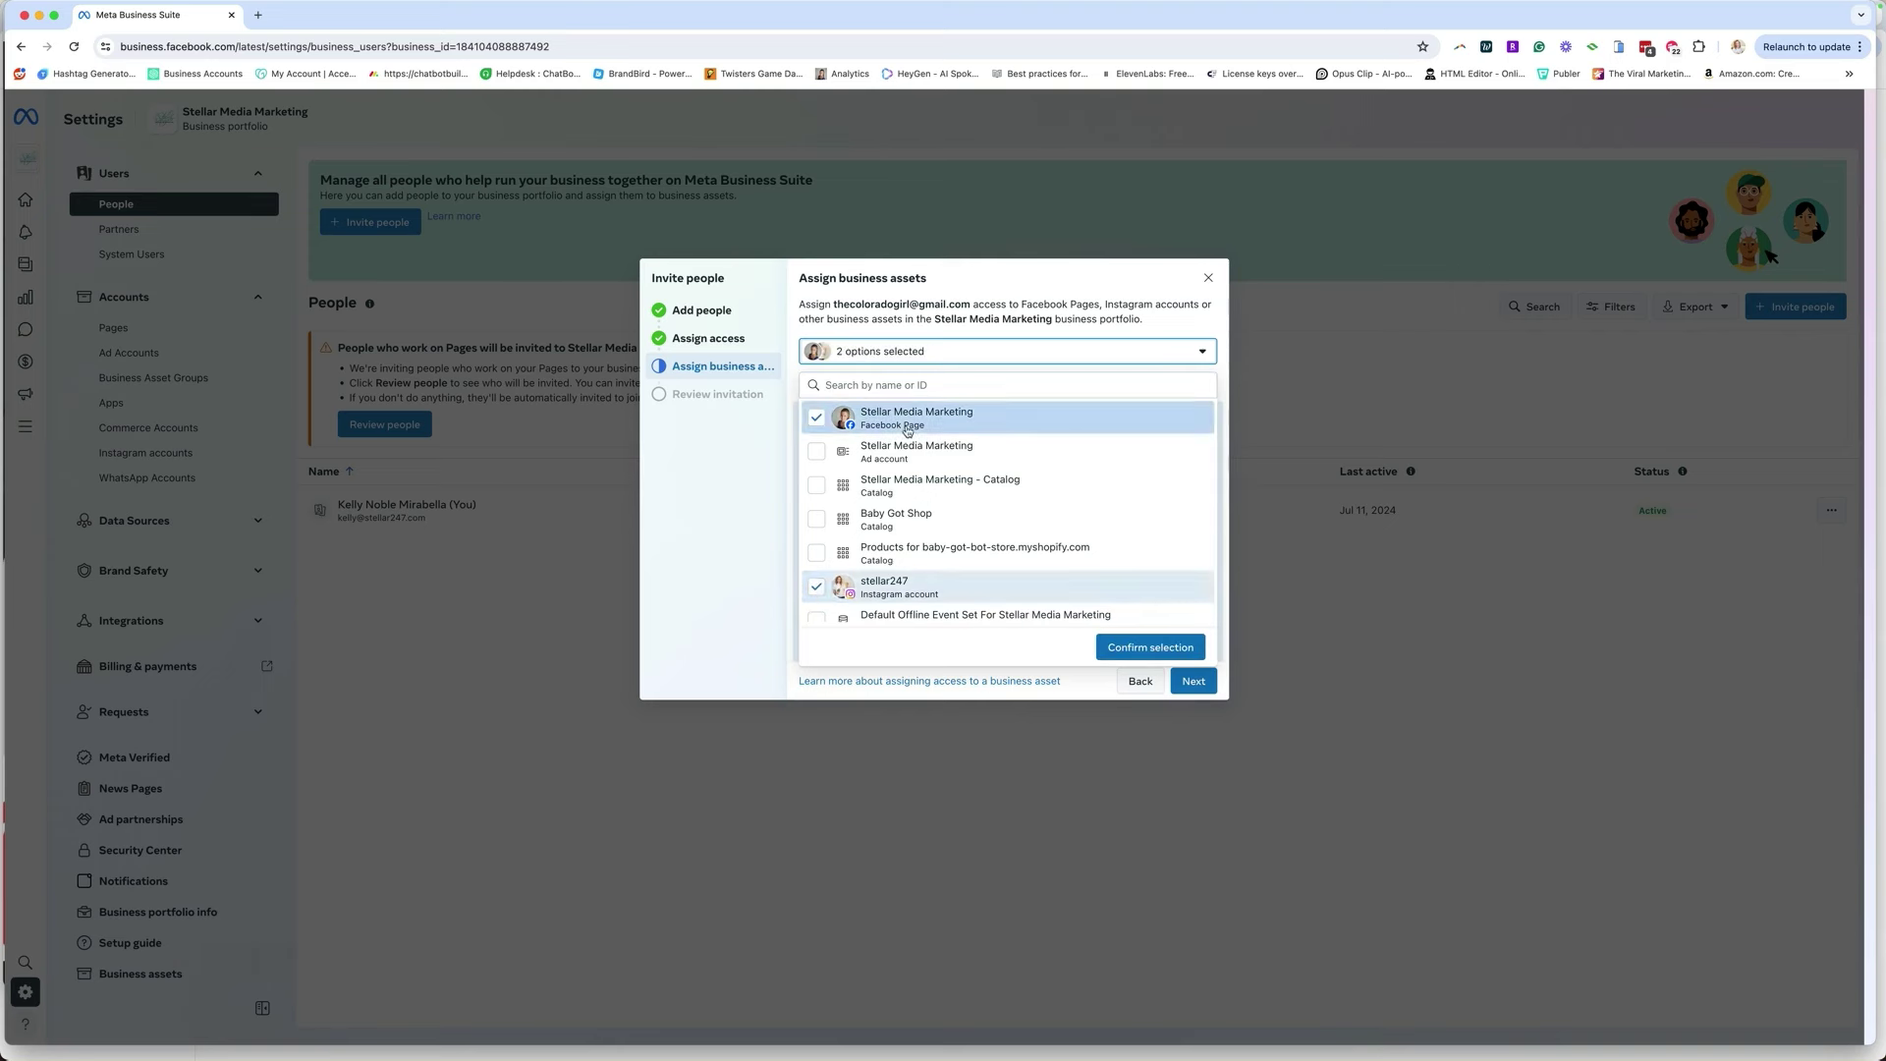
pyautogui.scroll(-3, 880, 600)
pyautogui.click(864, 643)
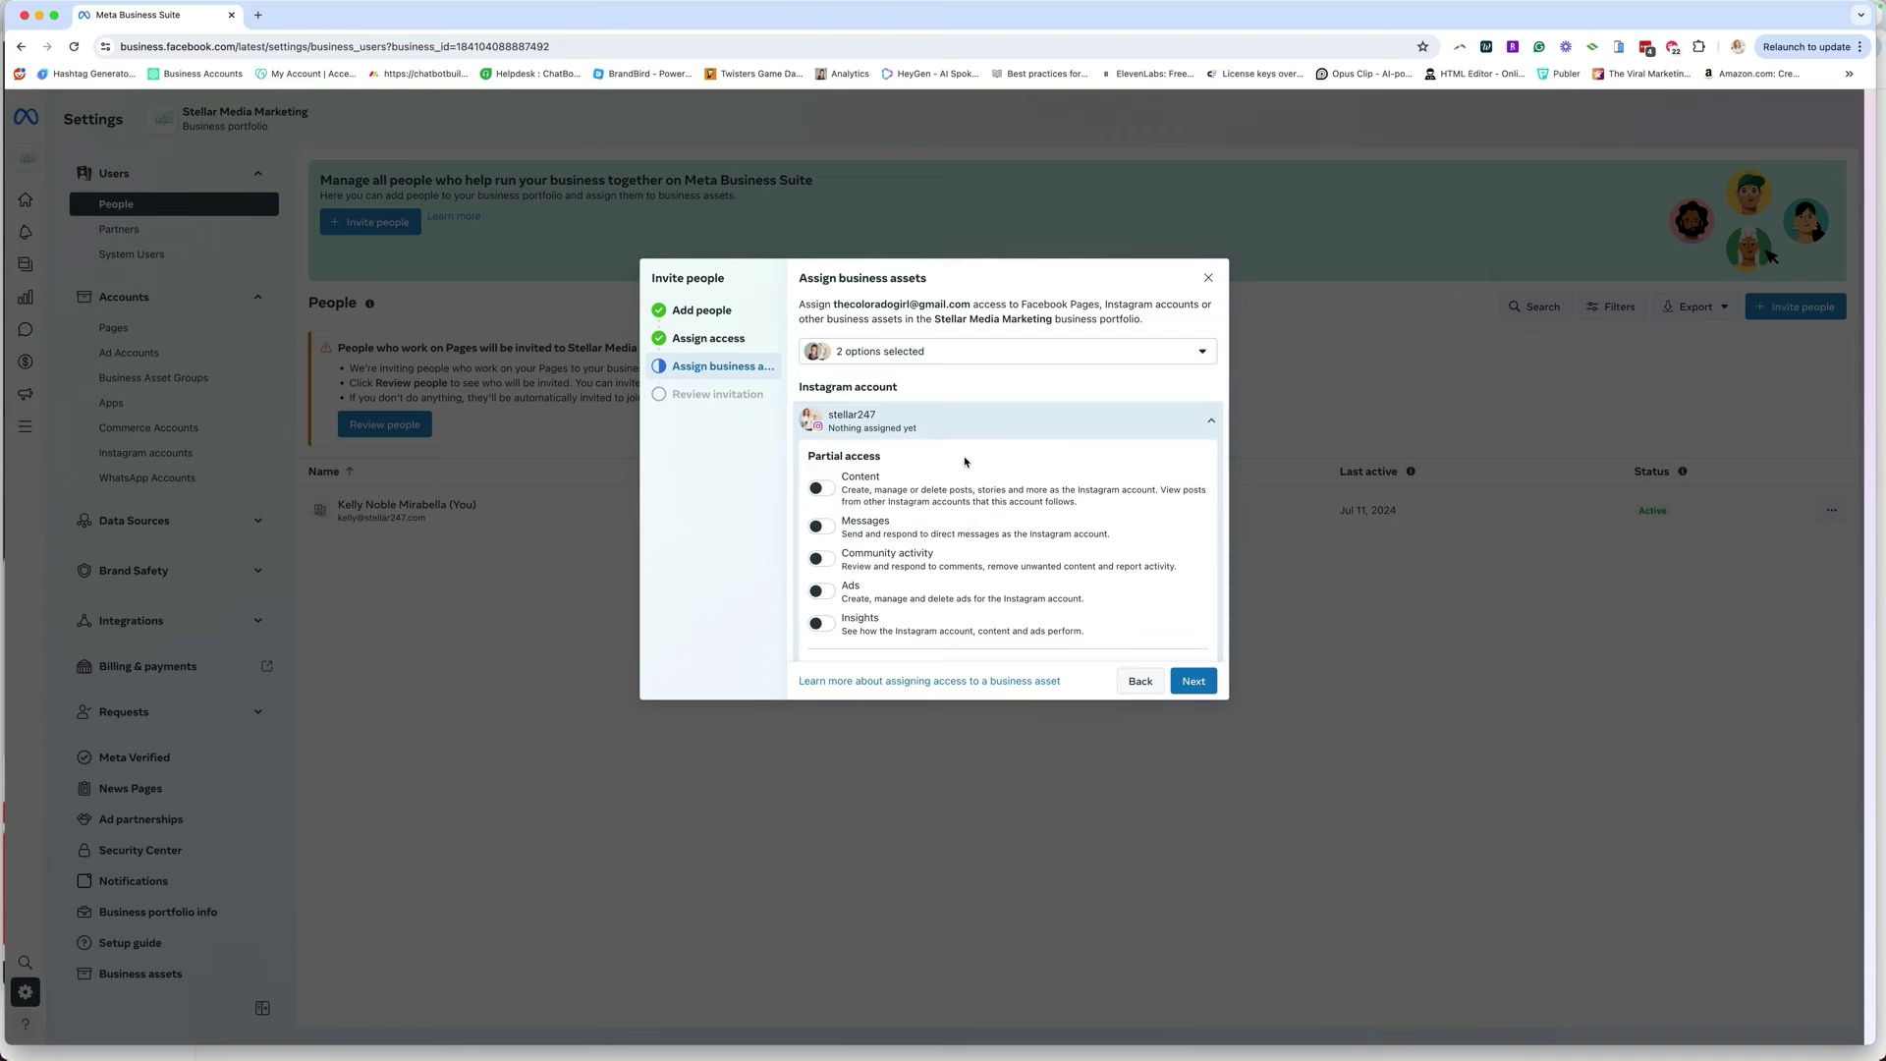
# - Turn on Full control (Everything) for the Instagram account and the Facebook Page
pyautogui.scroll(-1, 964, 461)
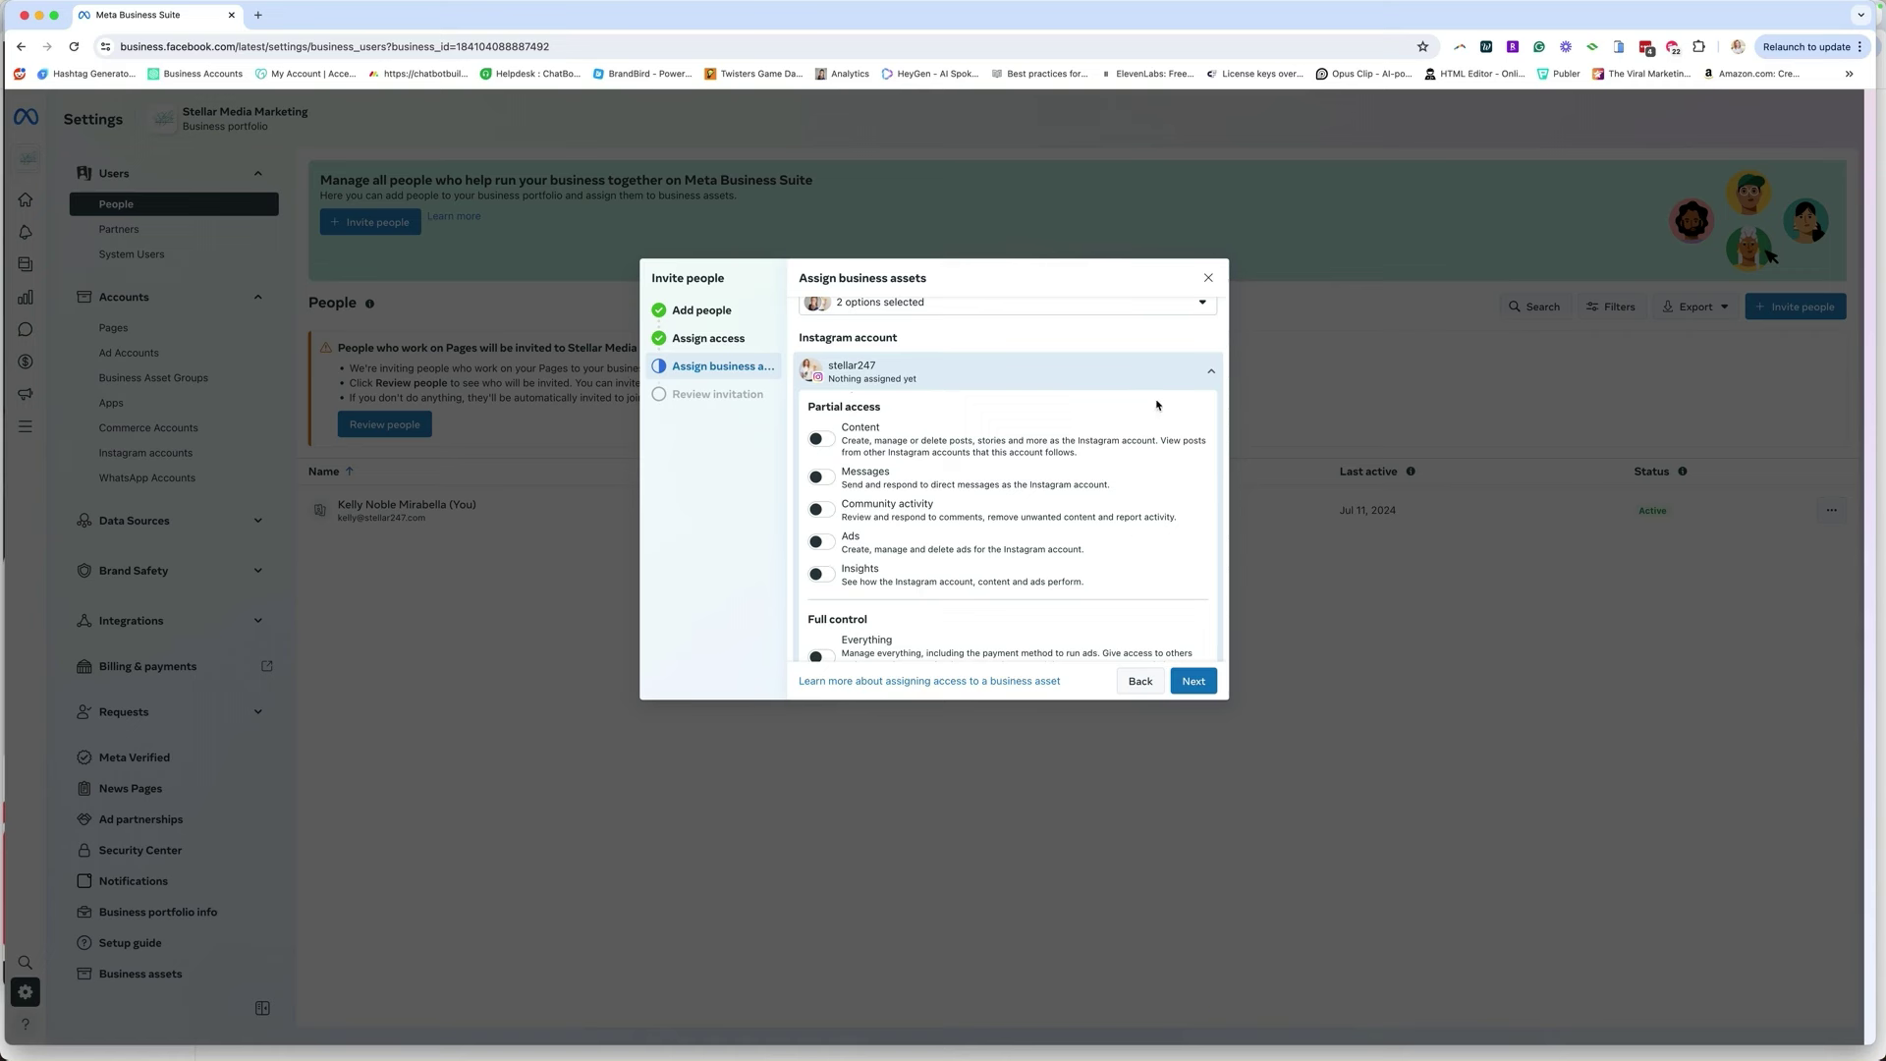
pyautogui.scroll(-5, 1140, 421)
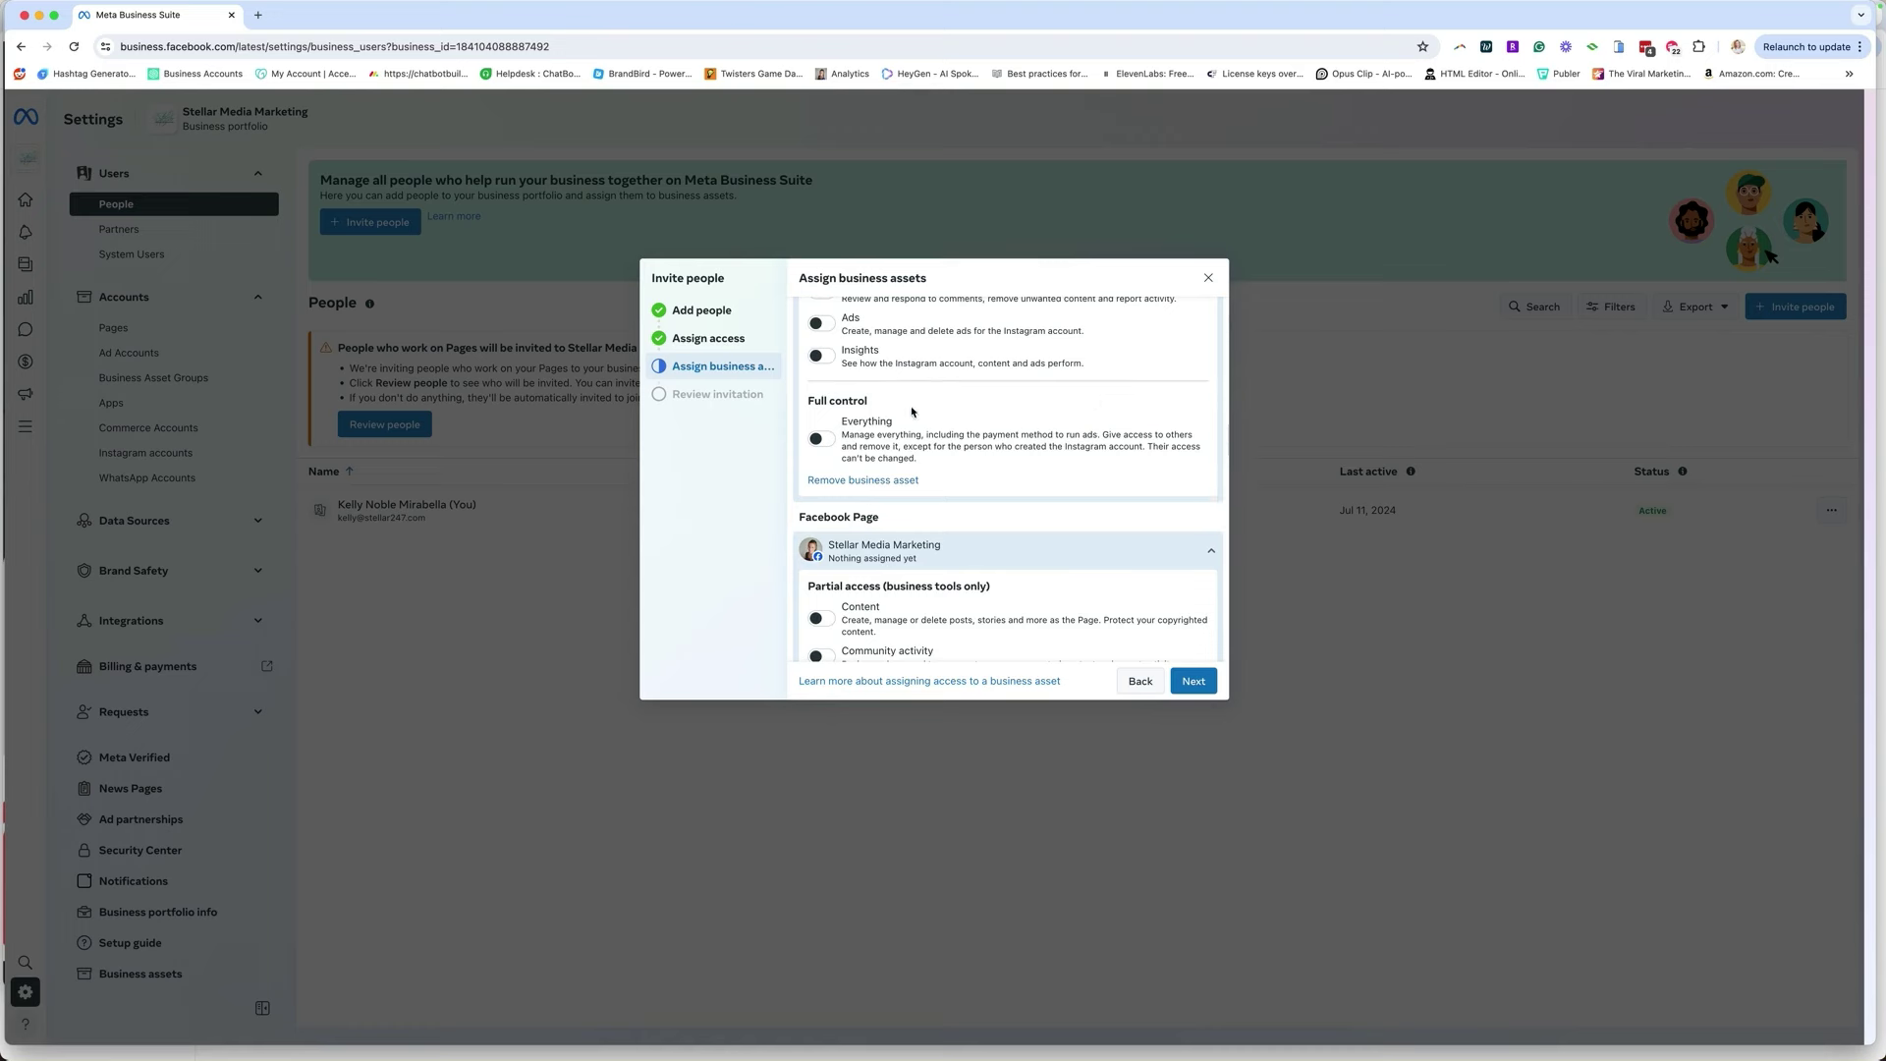
pyautogui.scroll(6, 938, 447)
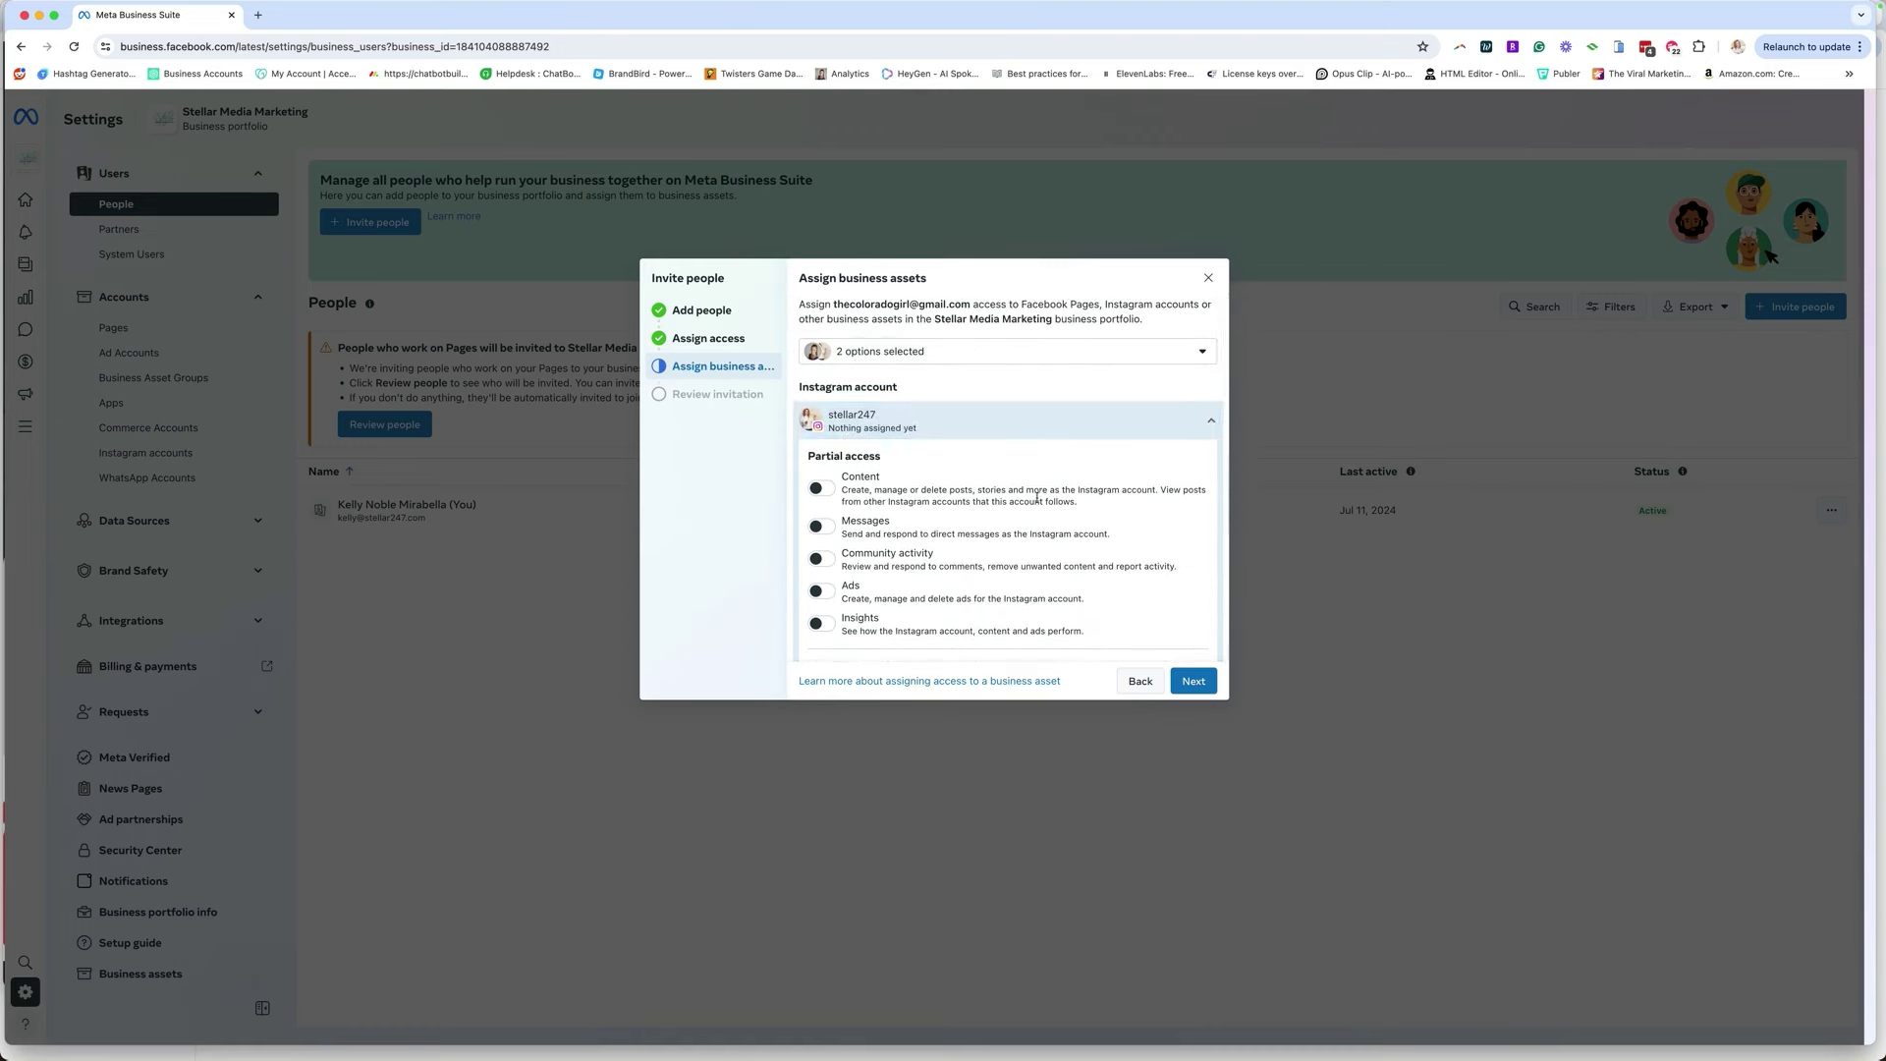
pyautogui.scroll(-1, 906, 486)
pyautogui.scroll(2, 906, 486)
pyautogui.scroll(-4, 983, 487)
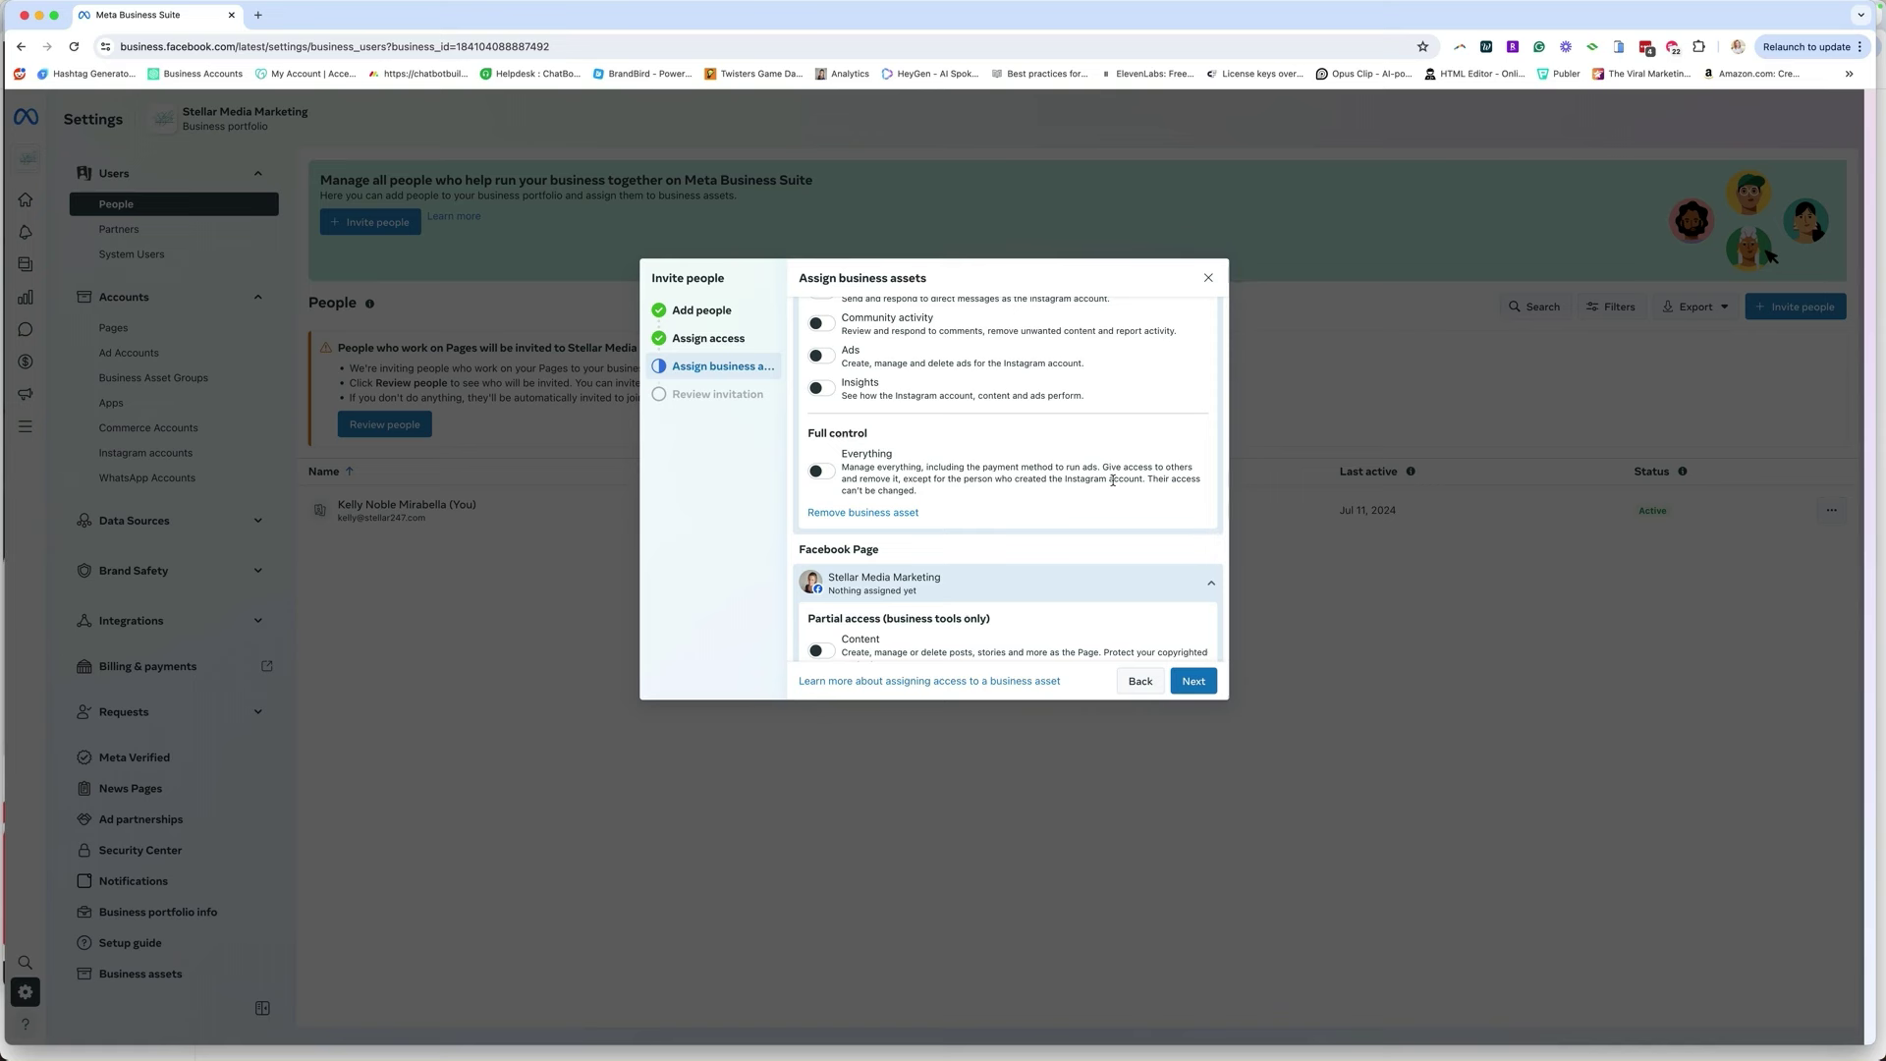
pyautogui.click(839, 480)
pyautogui.scroll(-5, 960, 426)
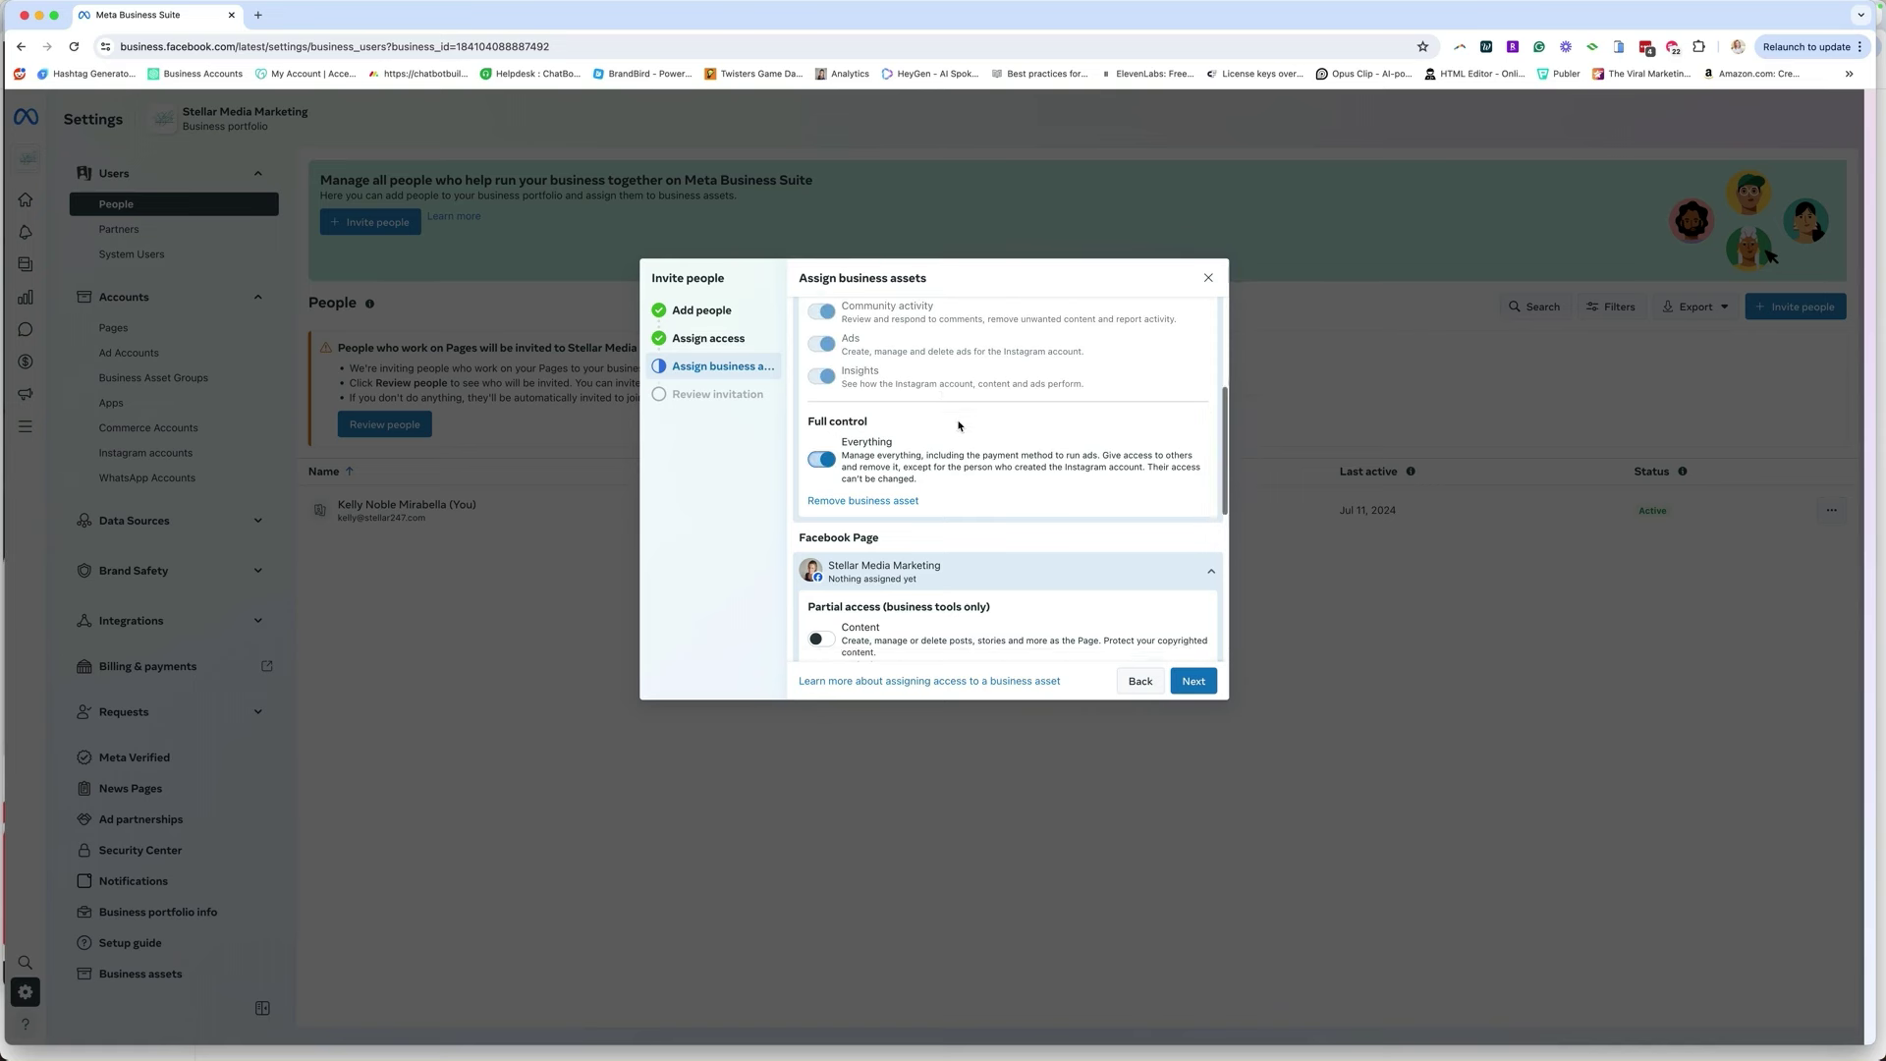
pyautogui.scroll(-3, 928, 393)
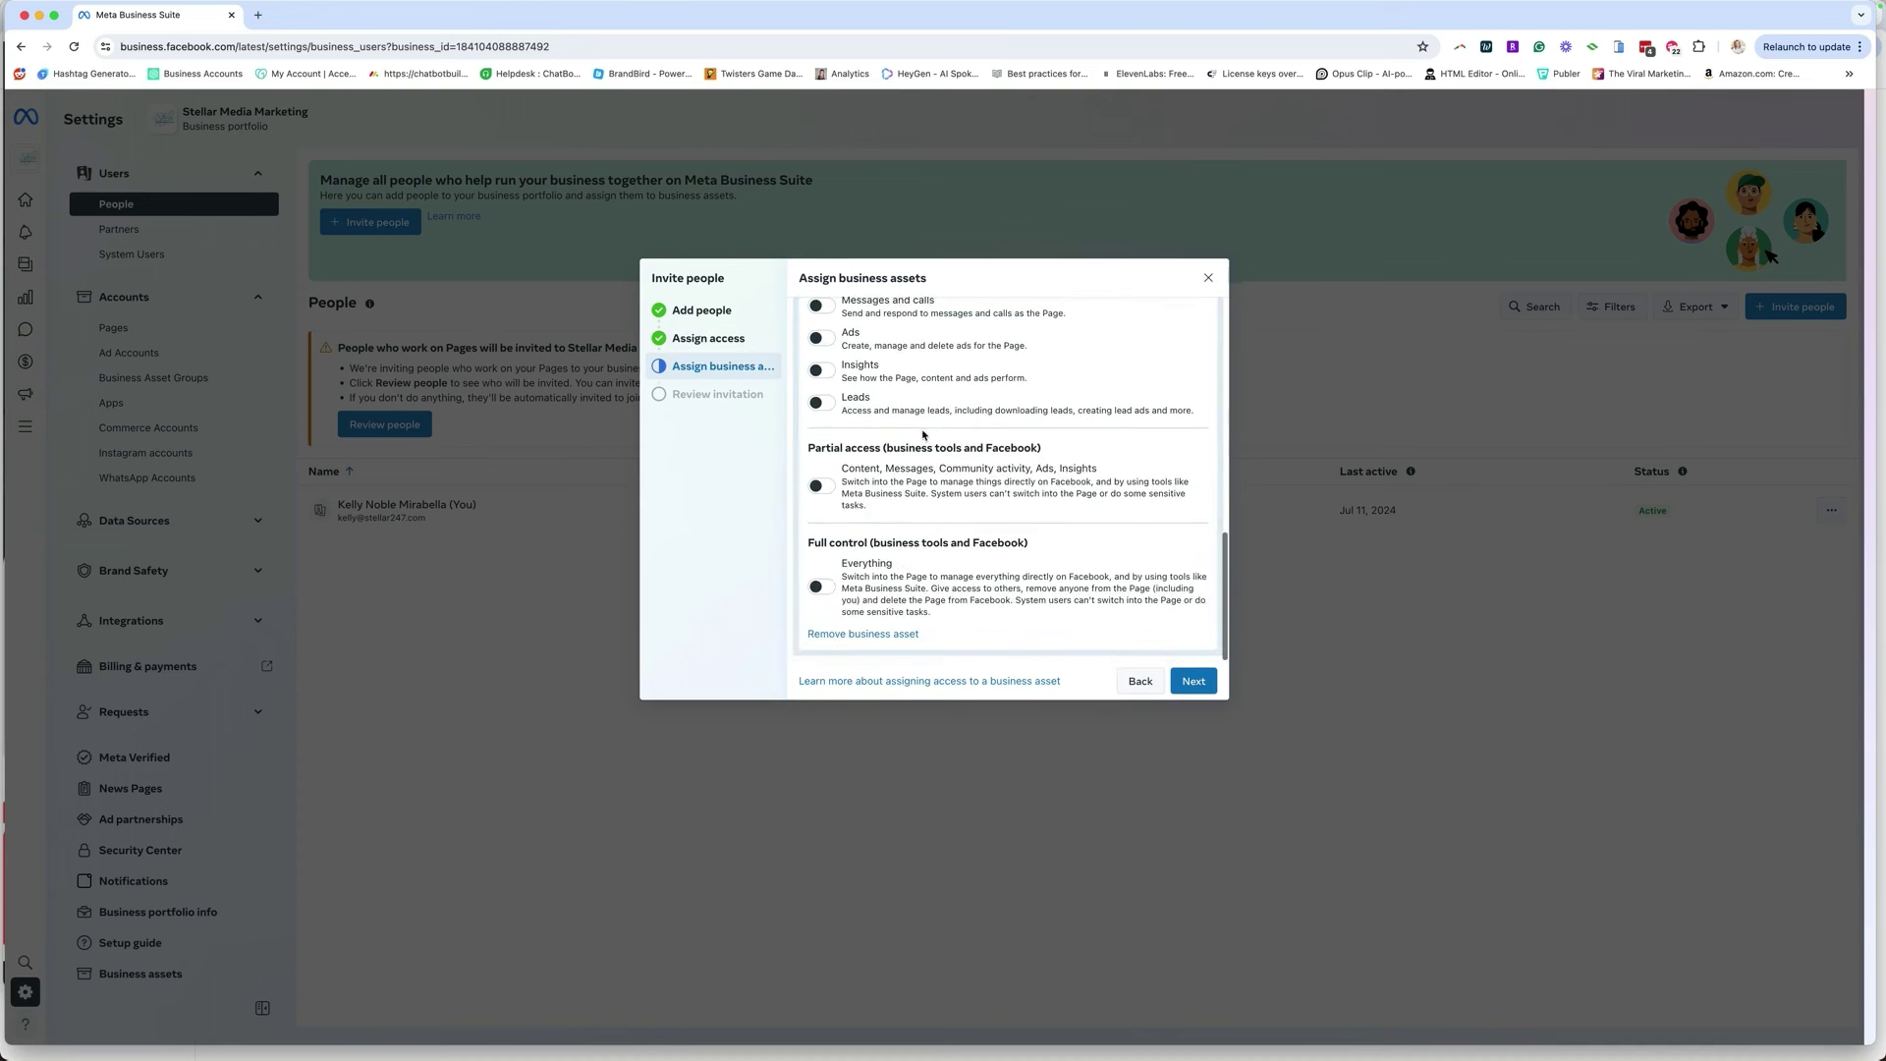
pyautogui.click(833, 585)
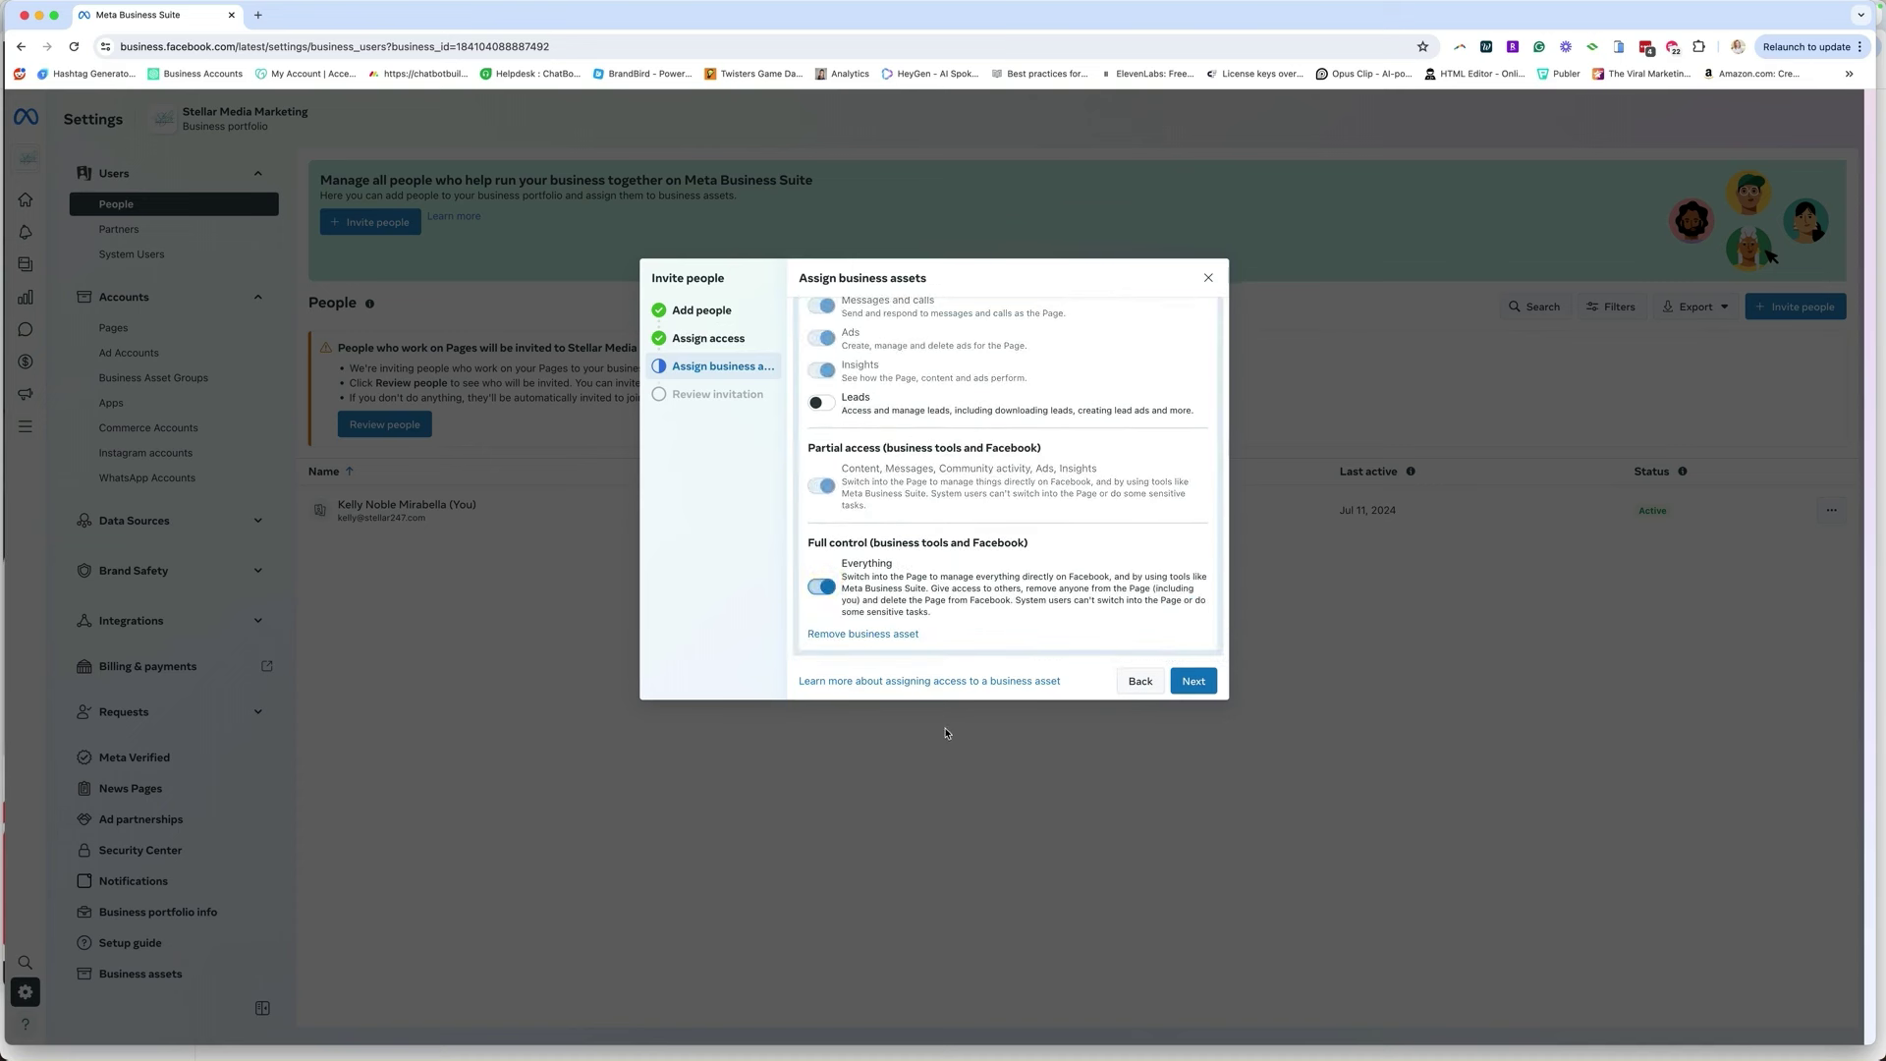
# - Review and send the invitation, then check the row options in the People list
pyautogui.click(1185, 676)
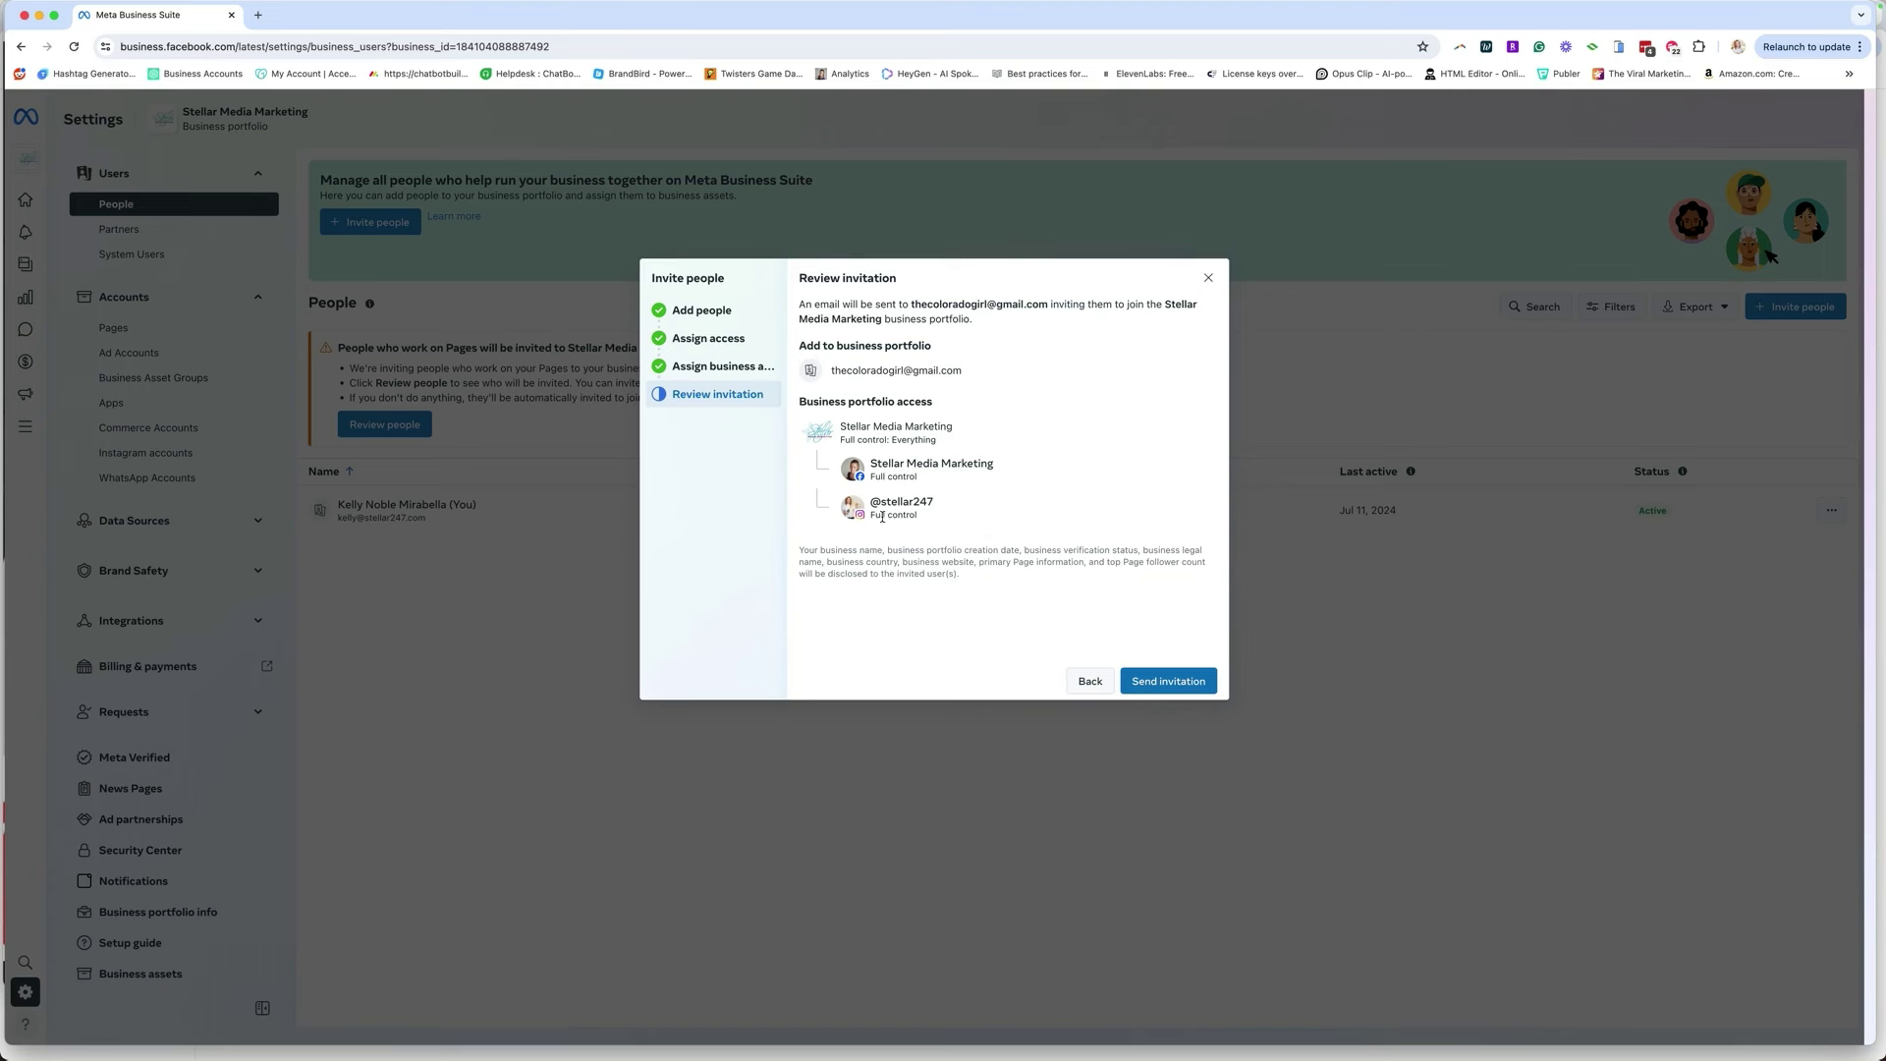
pyautogui.click(1183, 683)
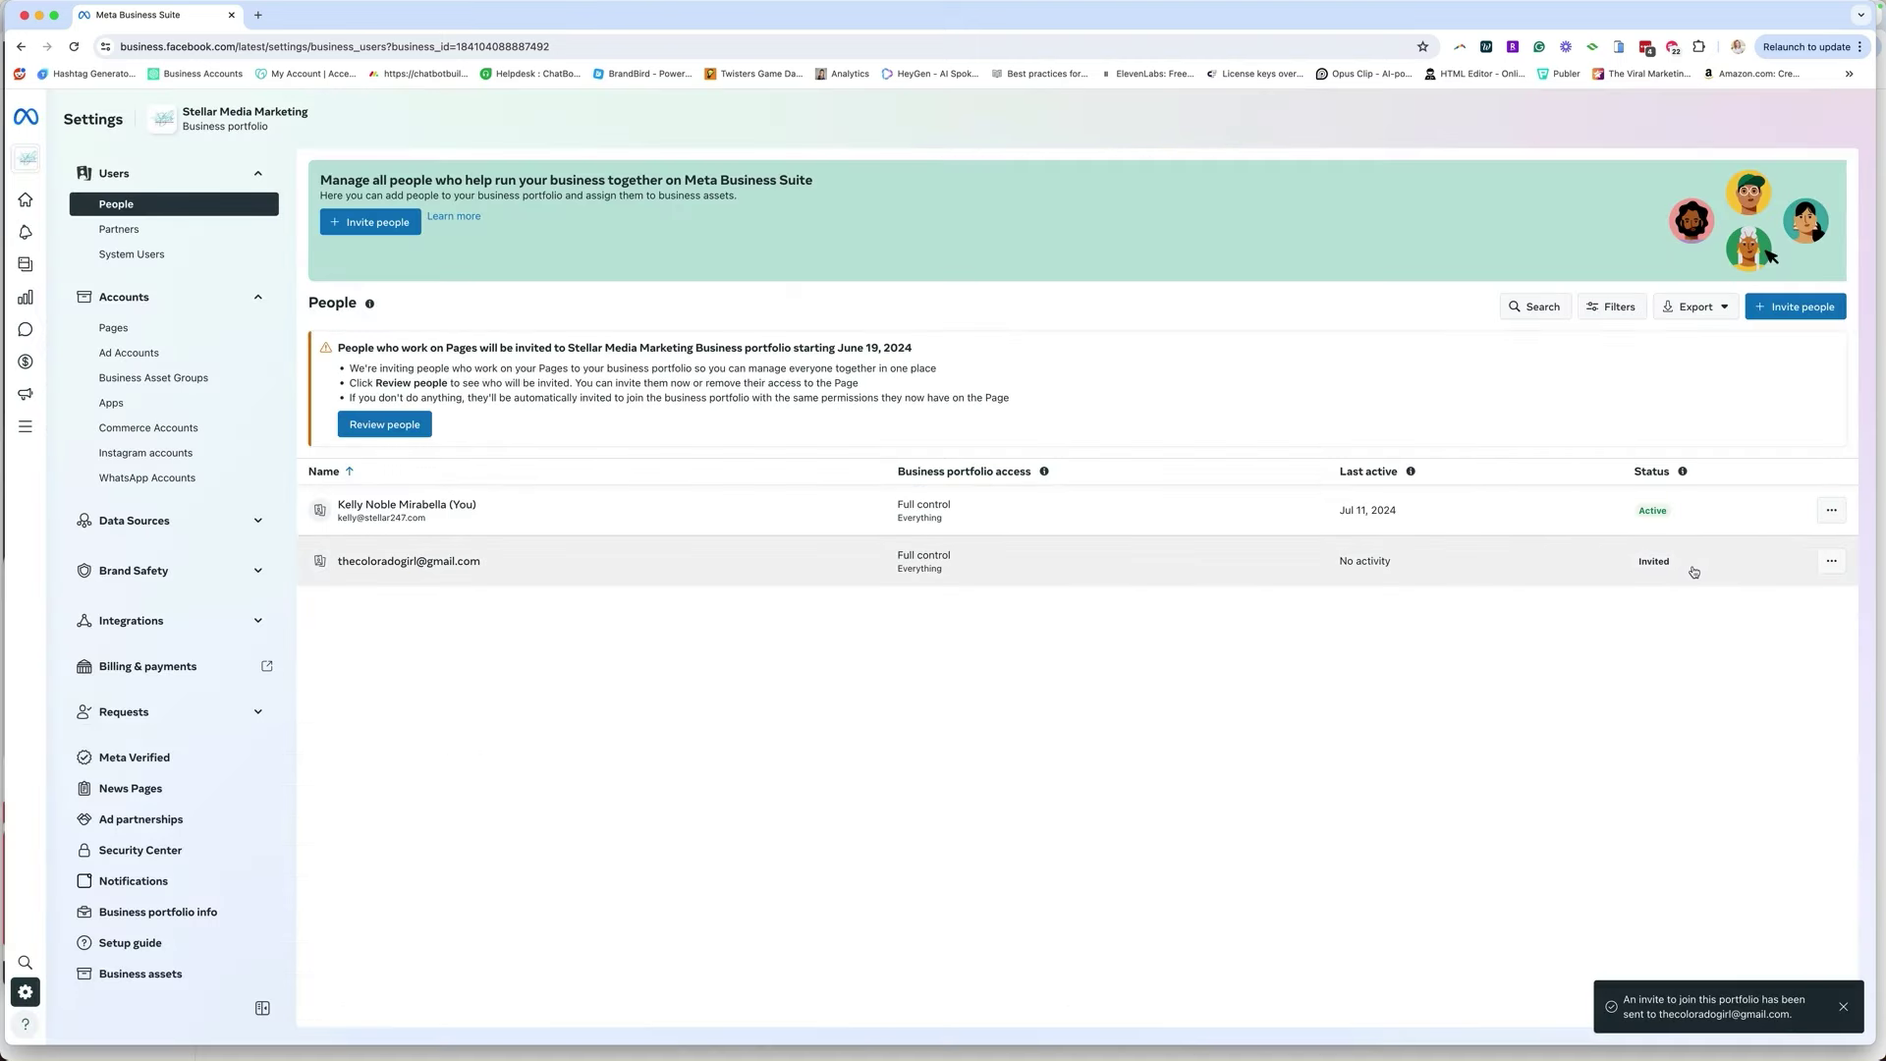
pyautogui.click(1831, 561)
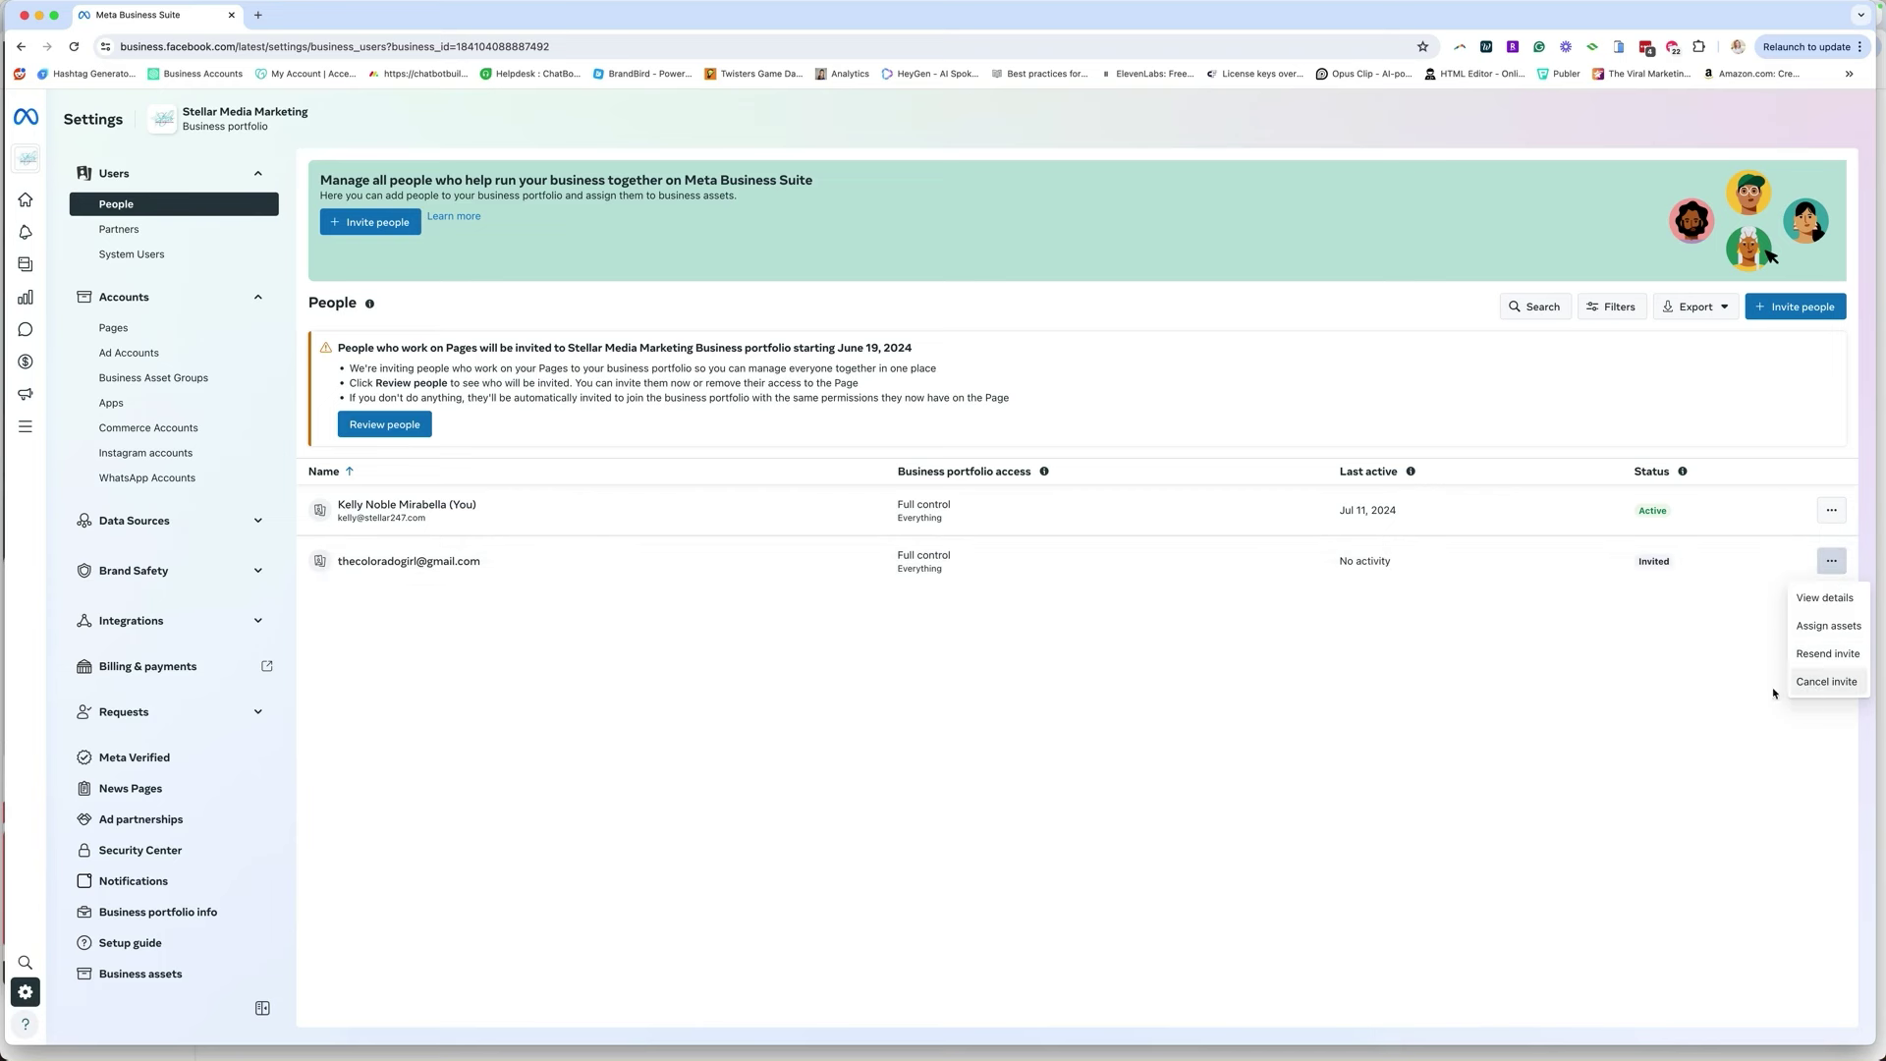
pyautogui.click(1667, 695)
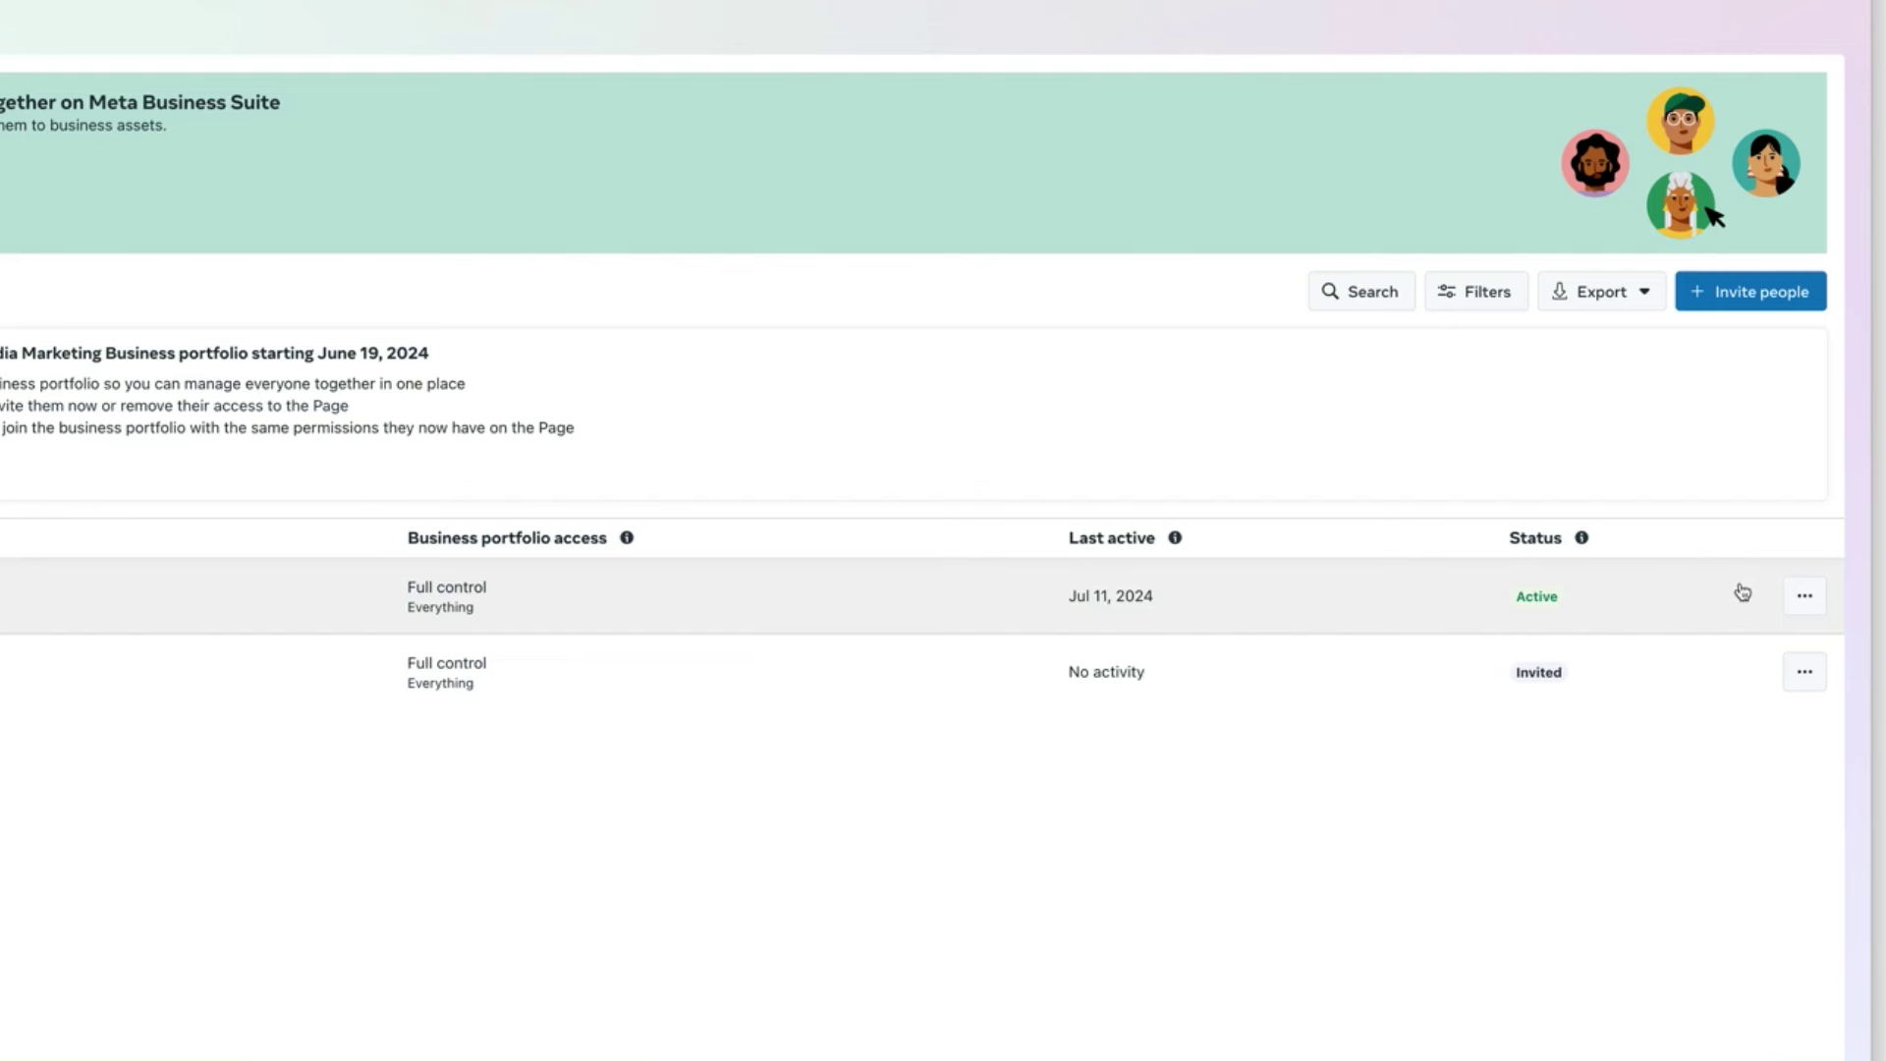
pyautogui.click(1805, 595)
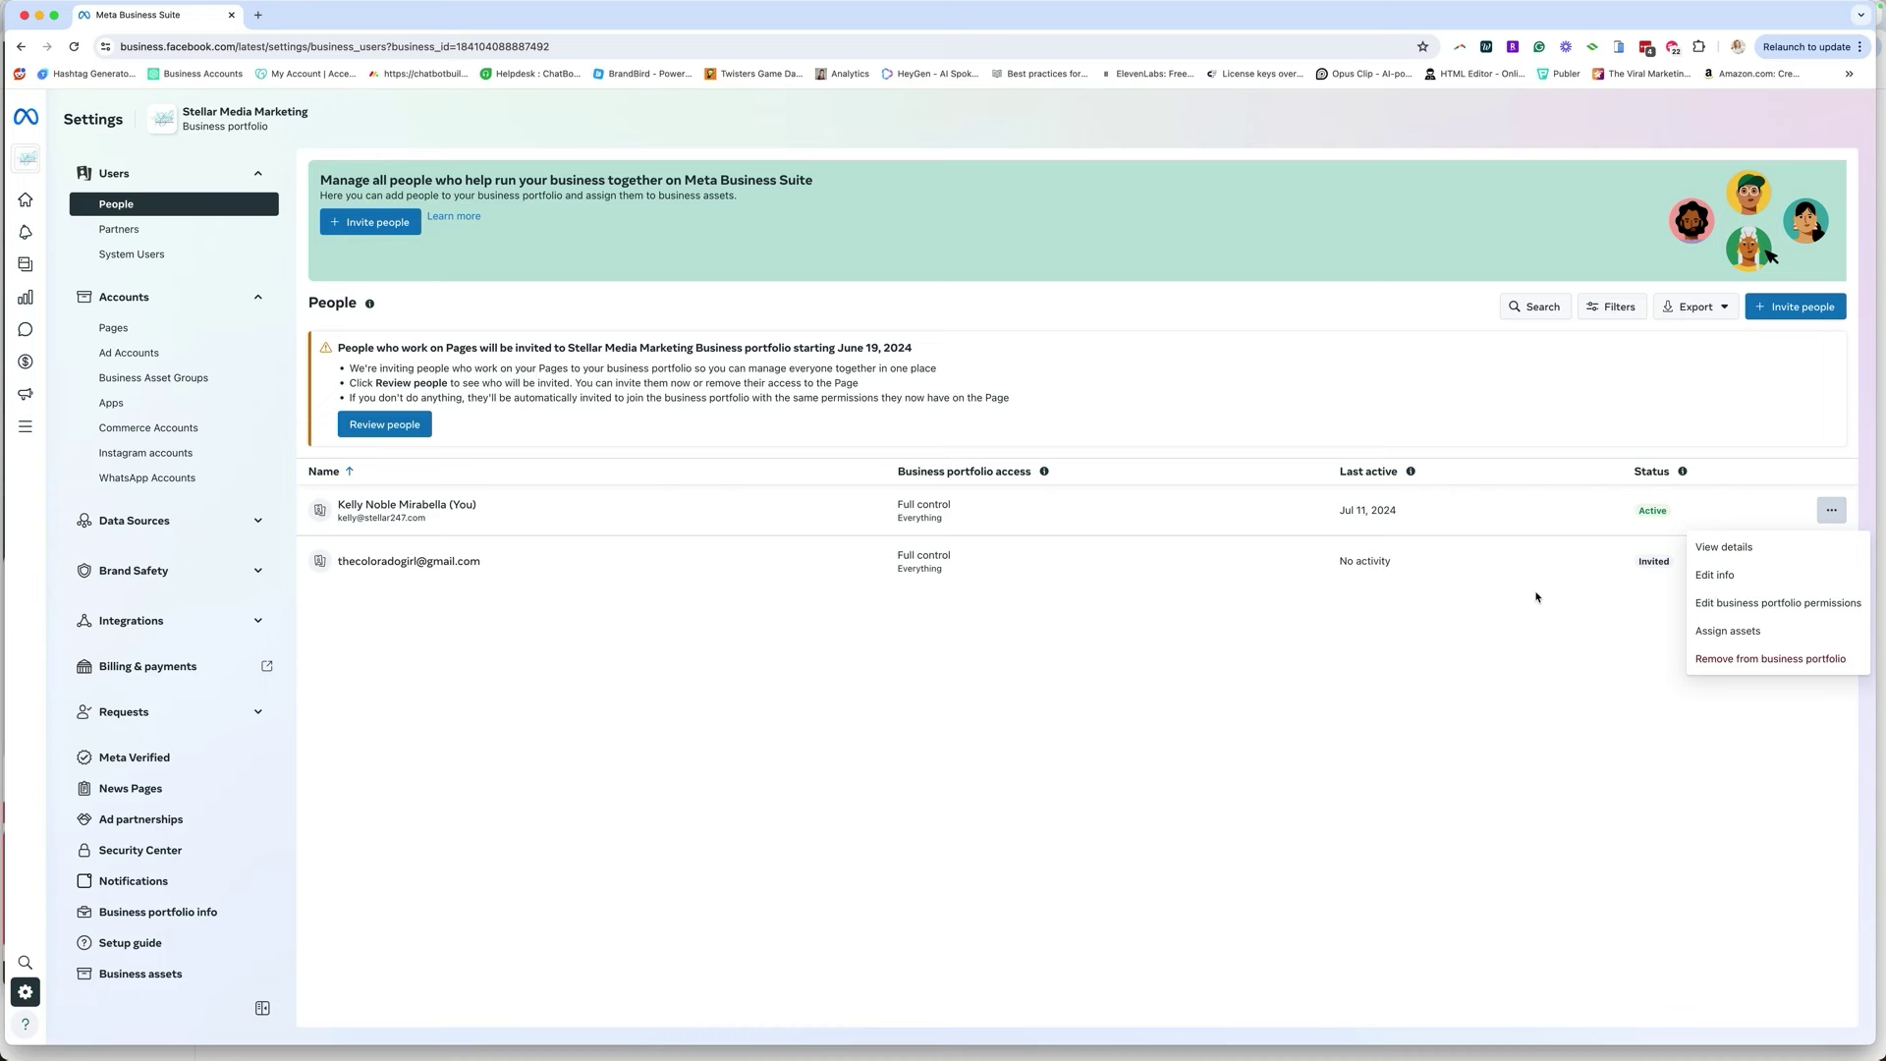
pyautogui.click(1537, 597)
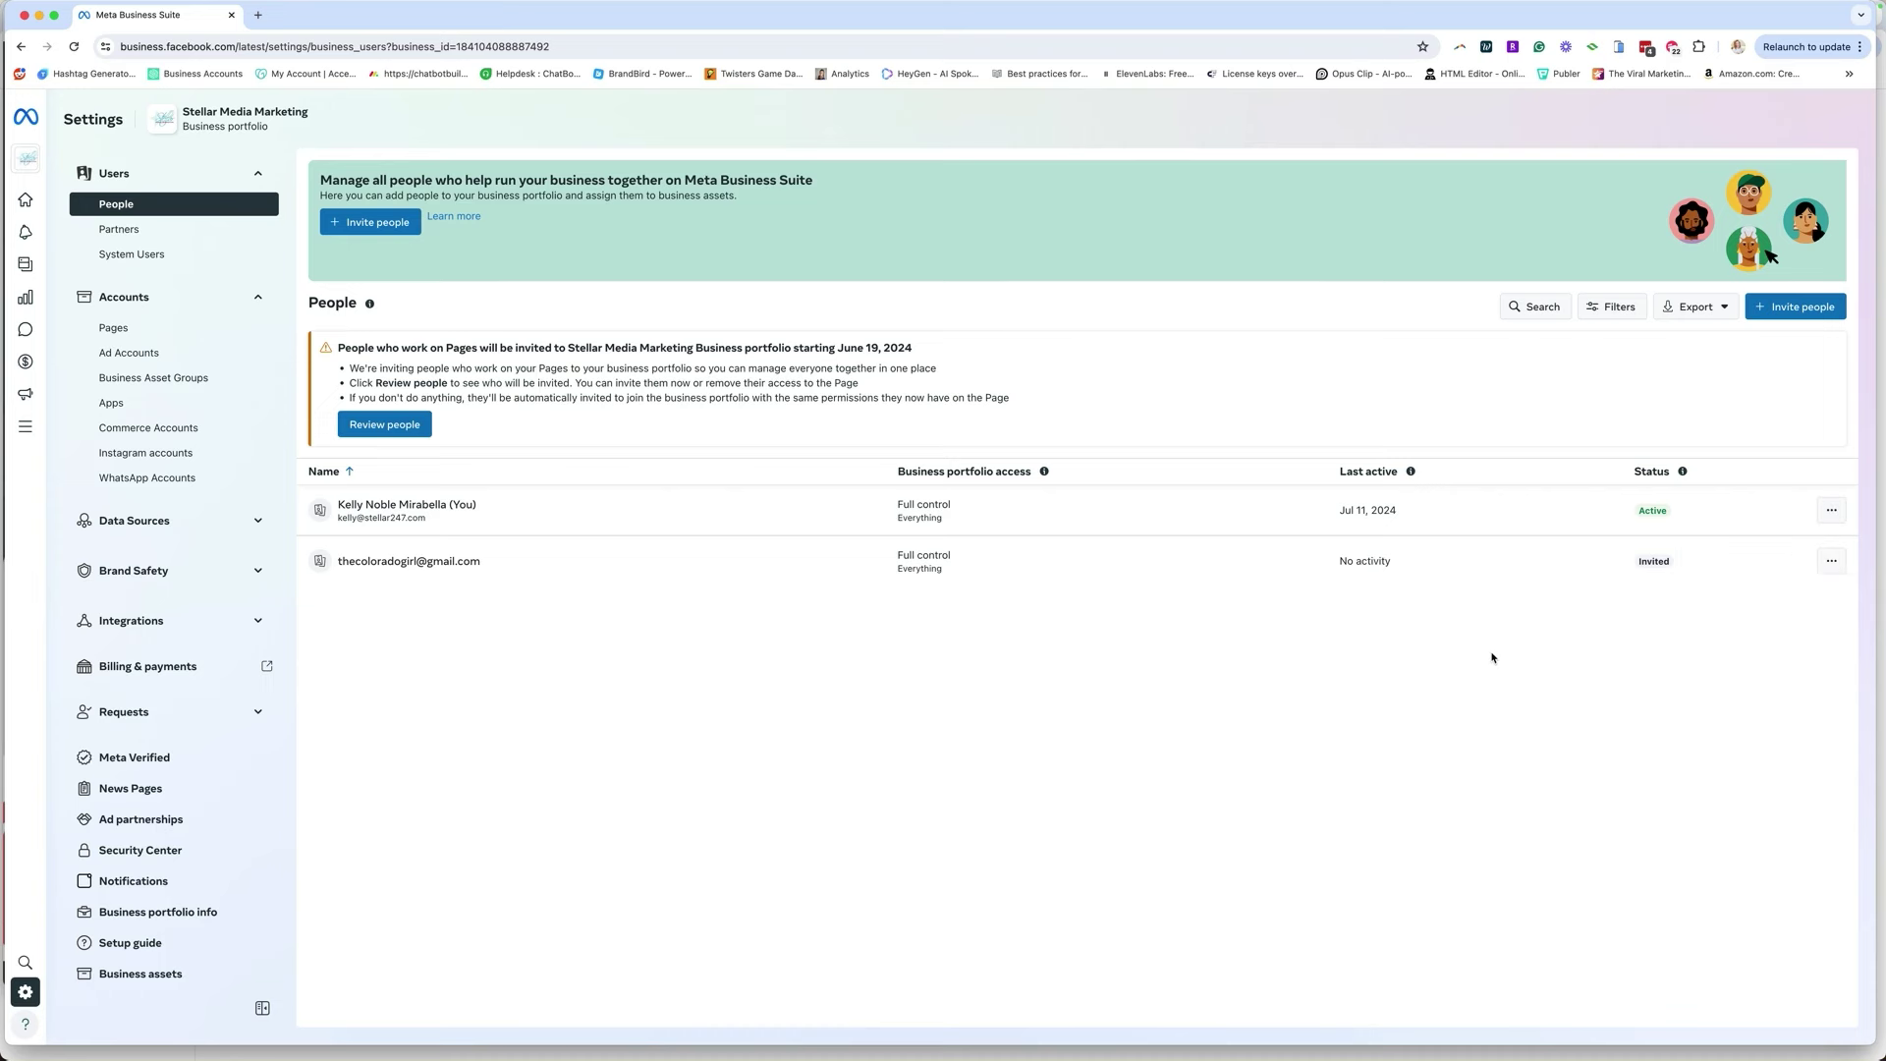